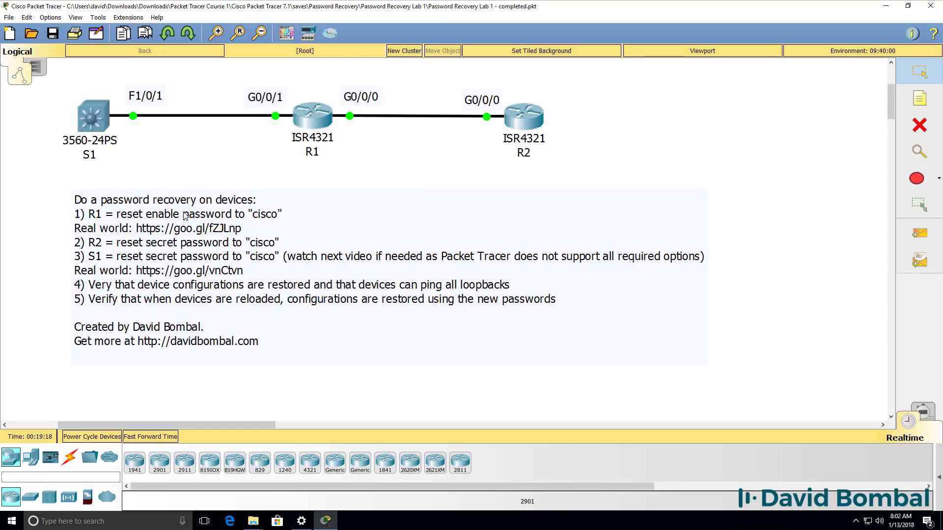
Step: Open R1's command line console and enlarge and reposition its window
click(307, 120)
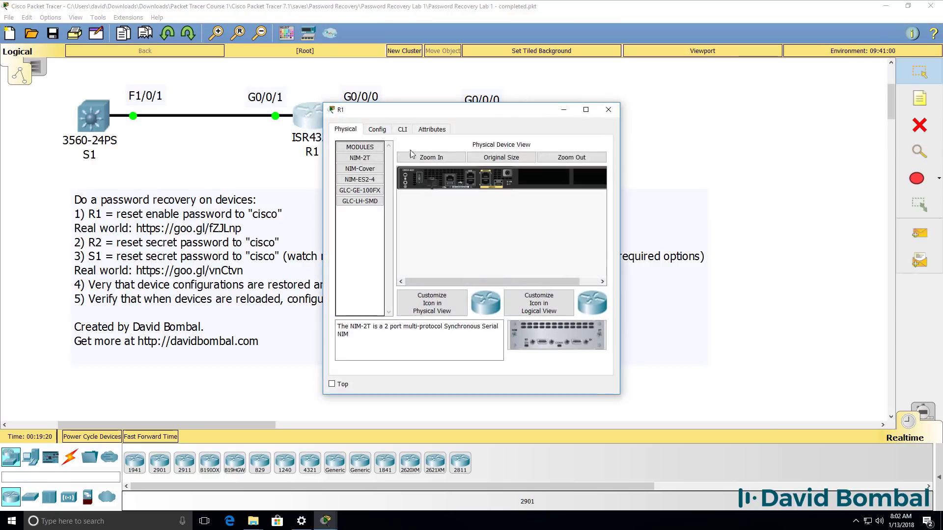
click(402, 130)
drag(619, 235, 930, 236)
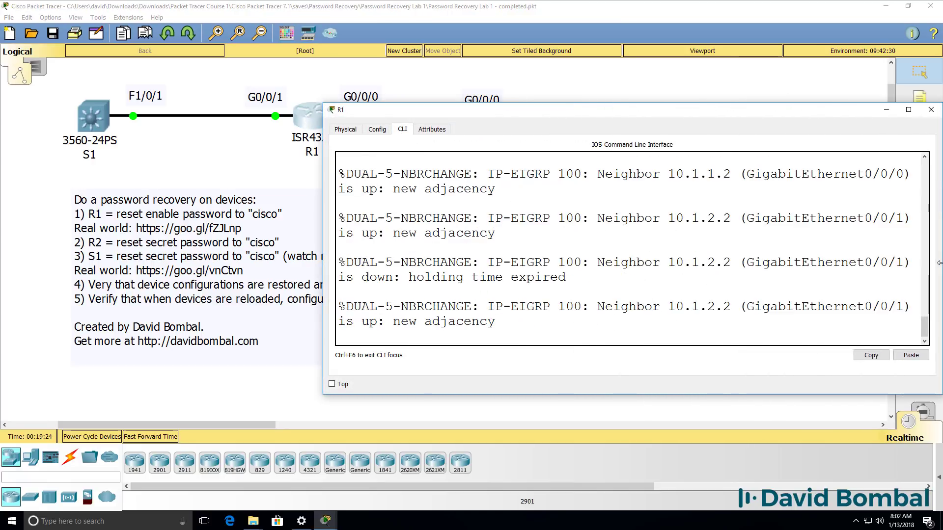
drag(641, 113, 617, 185)
Step: Try enable with three passwords (% Bad secrets), then attempt sh run and reload at R1>
key(Return)
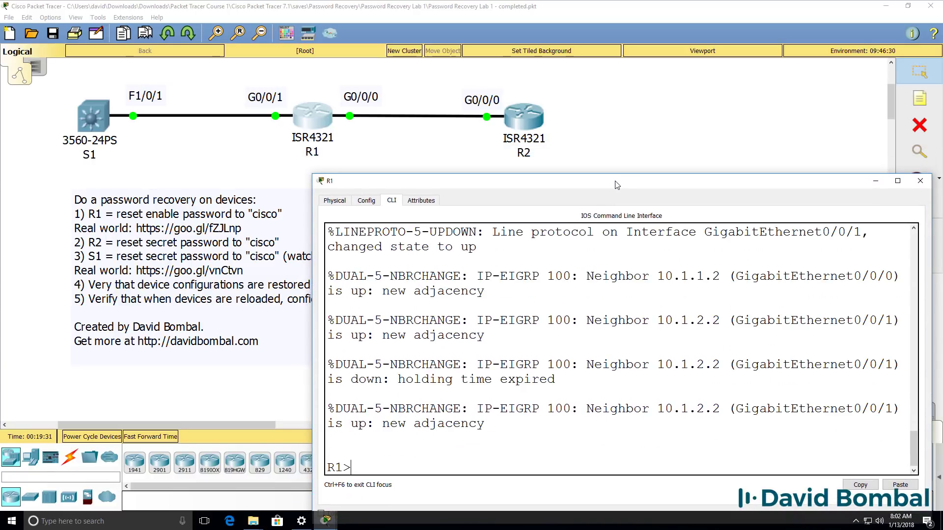
text(en)
key(Return)
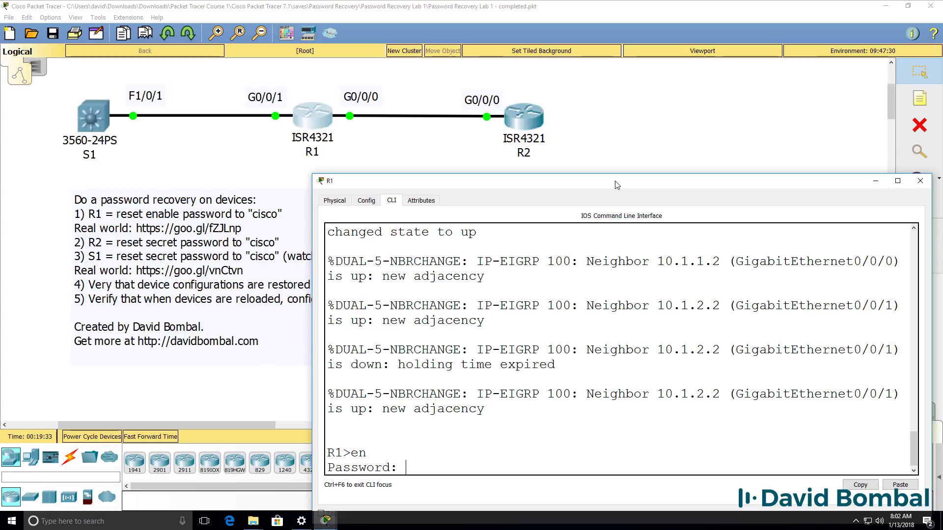
key(Return)
key(Return)
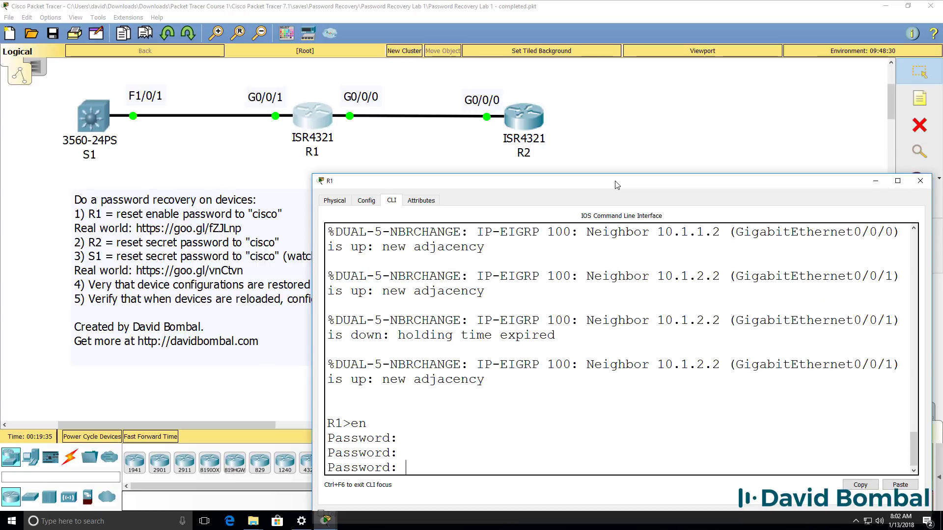
key(Return)
text(sh run)
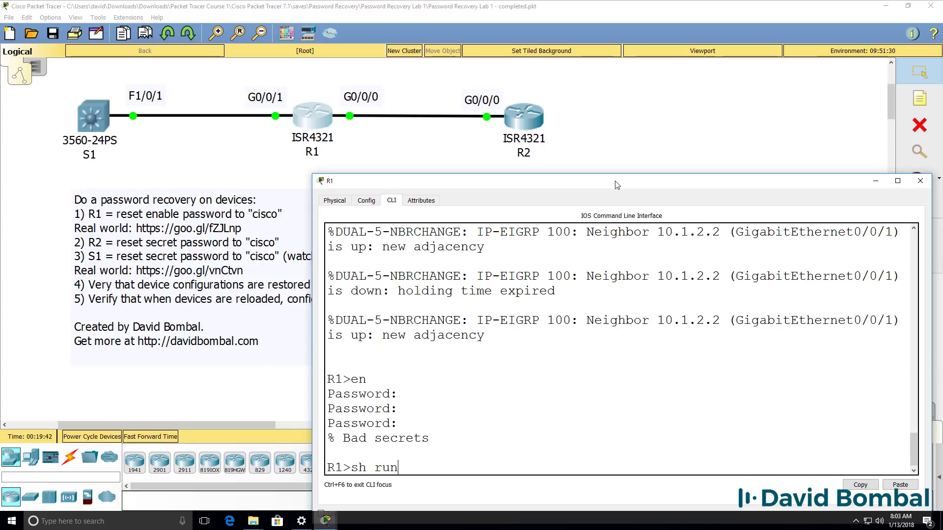
key(Return)
text(reload)
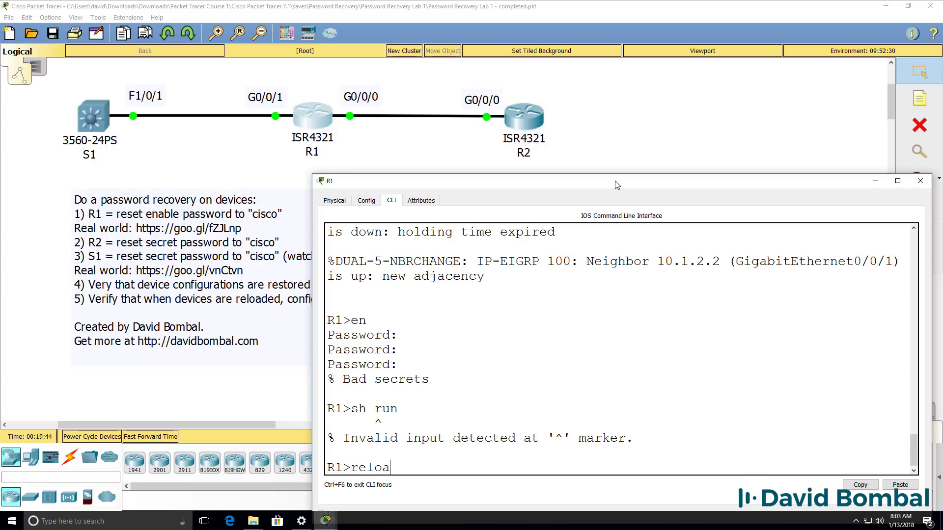
key(Return)
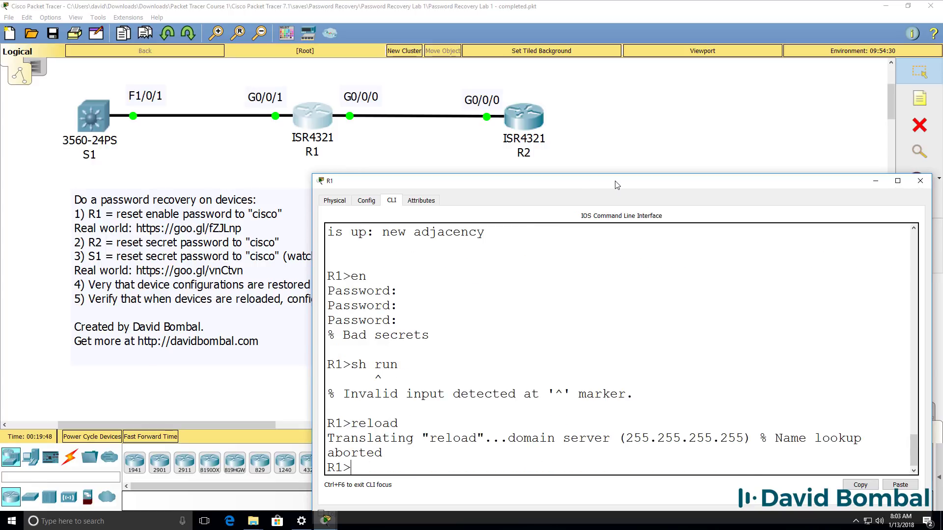
Step: Power-cycle R1 from its Physical view and break the boot with Ctrl+C into ROMMON
click(334, 201)
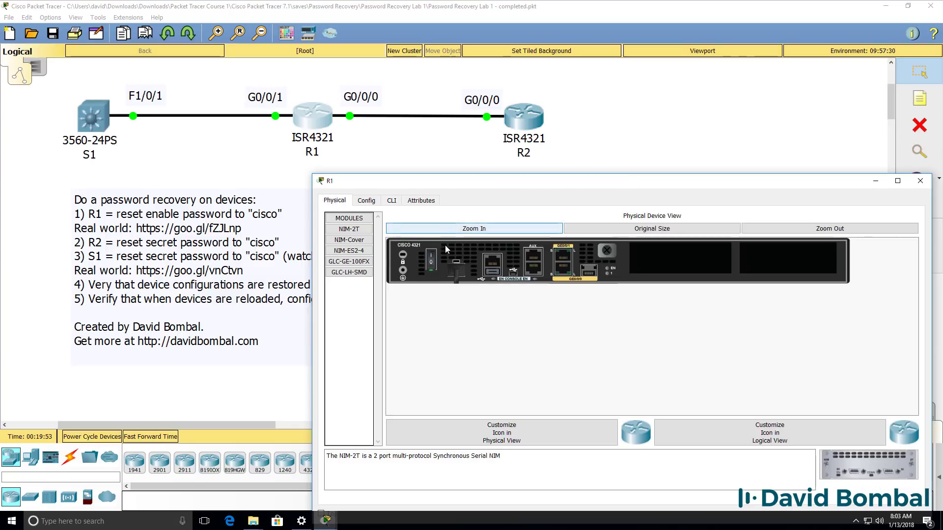
click(431, 265)
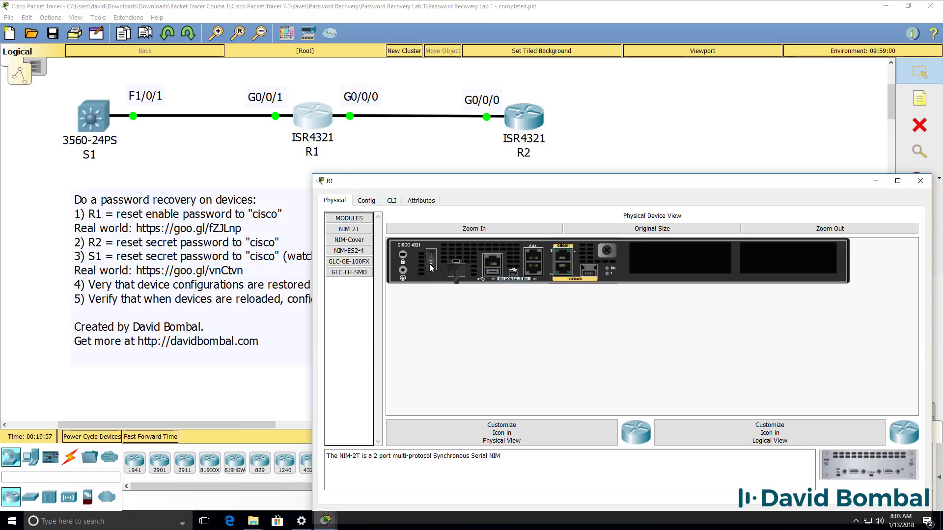
click(431, 266)
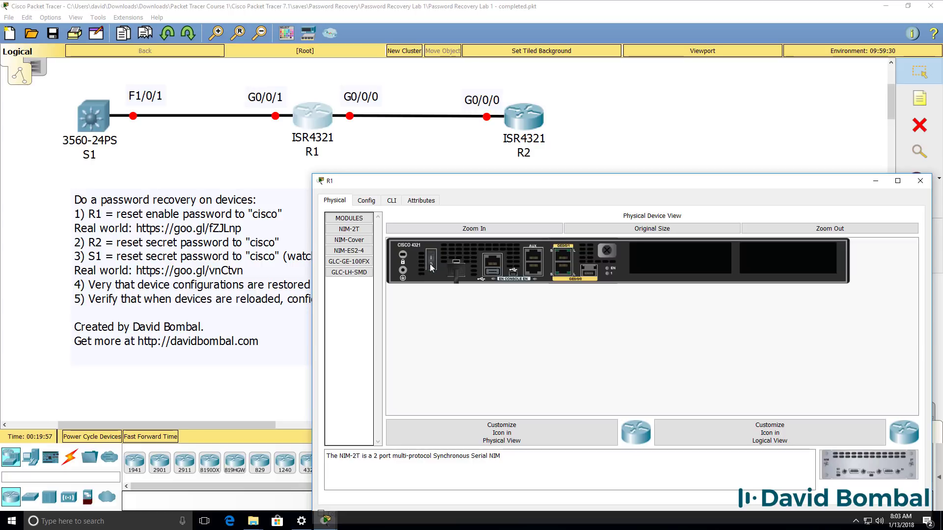
click(391, 201)
key(ctrl+c)
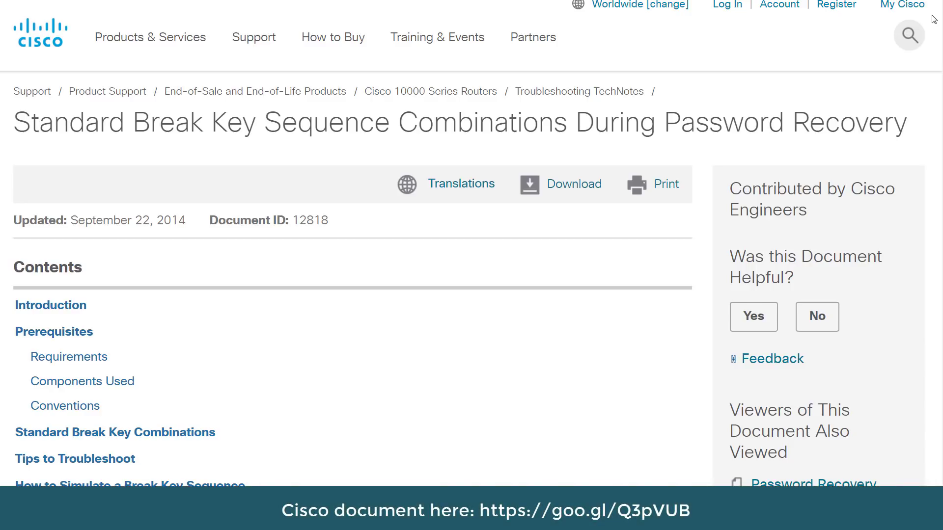
scroll(933, 19, down, 8)
scroll(459, 243, down, 12)
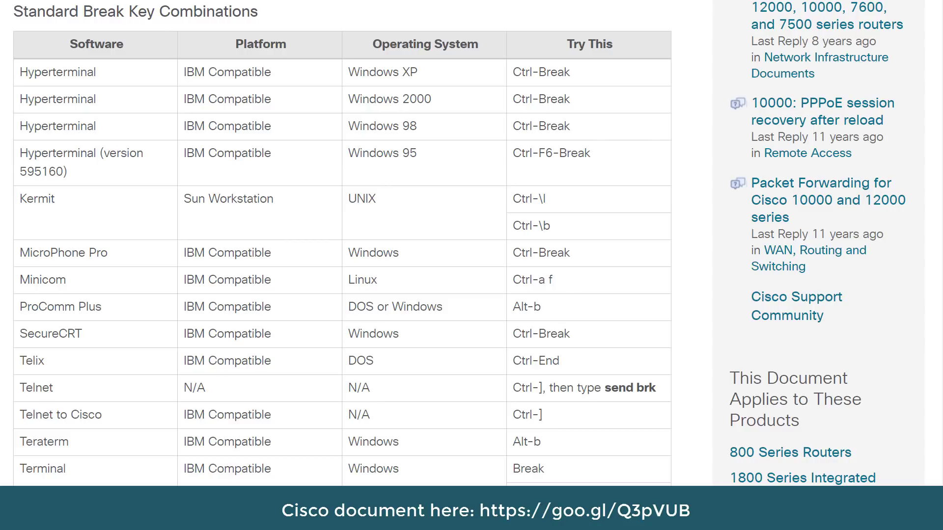
scroll(460, 243, down, 6)
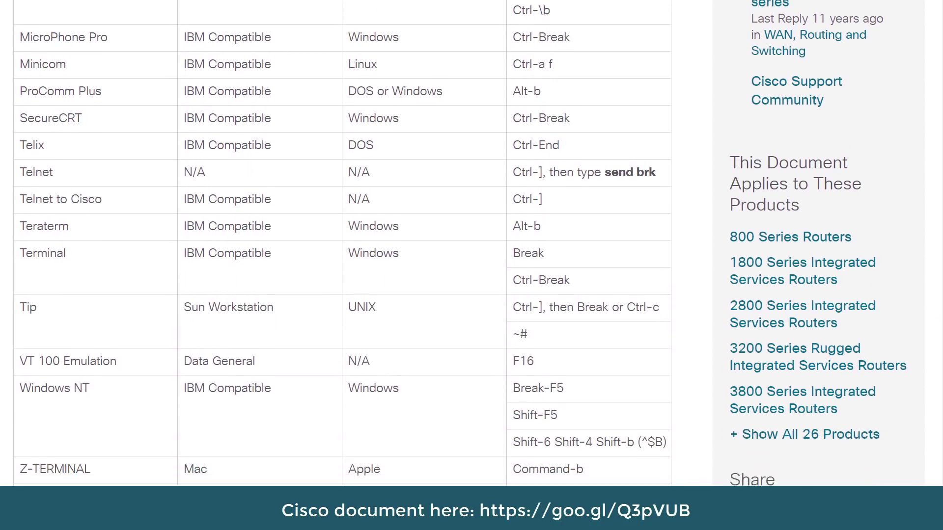
scroll(459, 243, down, 1)
scroll(459, 243, up, 1)
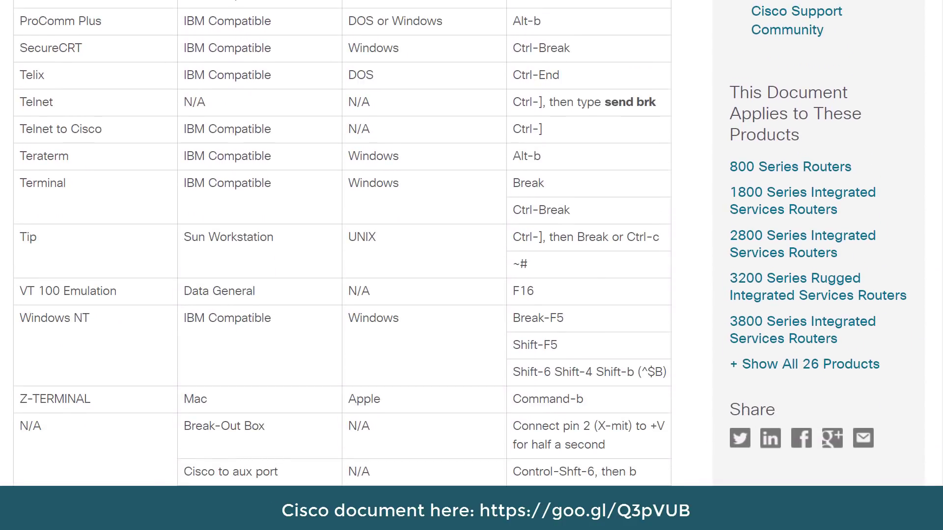
scroll(461, 243, up, 6)
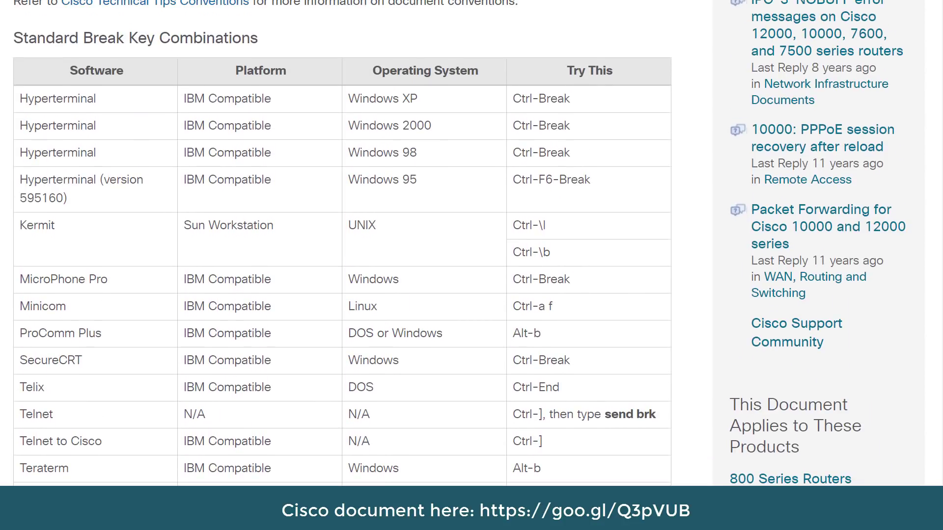
scroll(459, 243, down, 1)
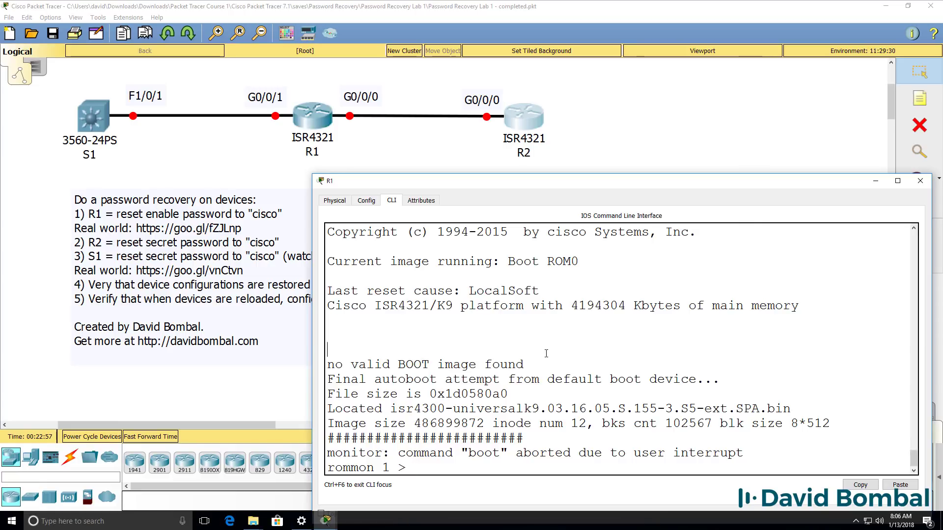
Step: List the rommon commands with ? and help, then set confreg 0x2142
key(Return)
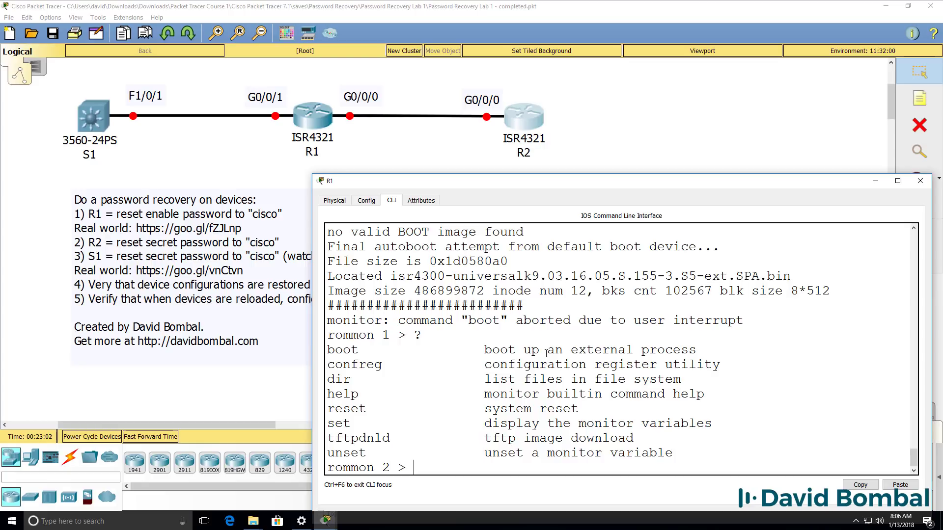
text(help)
key(Return)
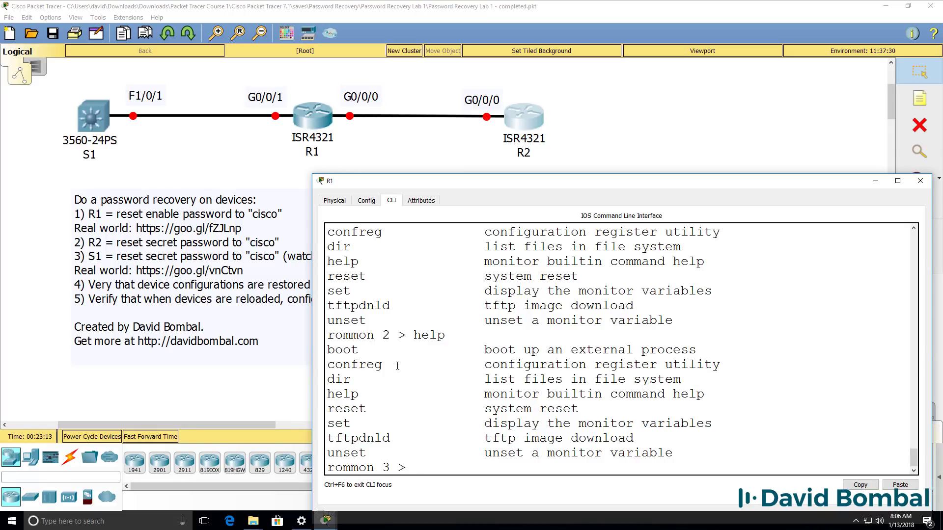
drag(398, 366, 307, 361)
text(confreg 0)
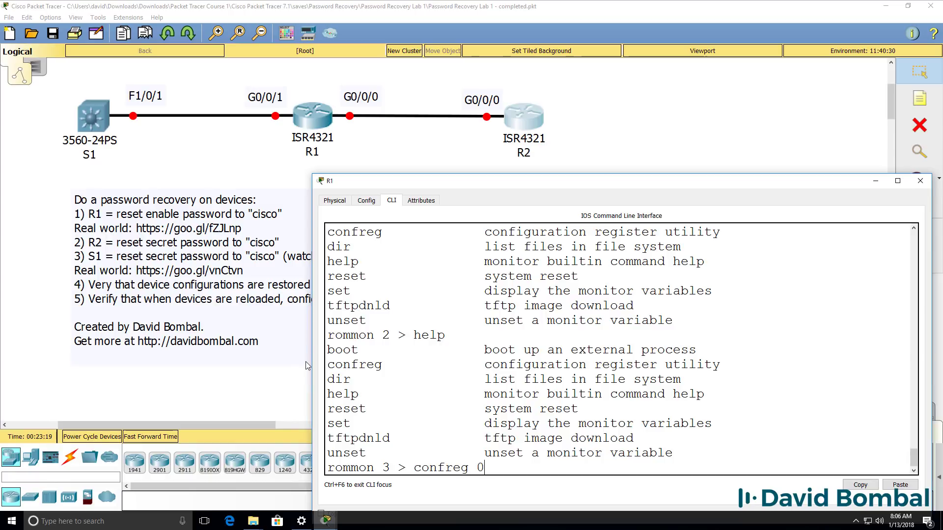
text(x21)
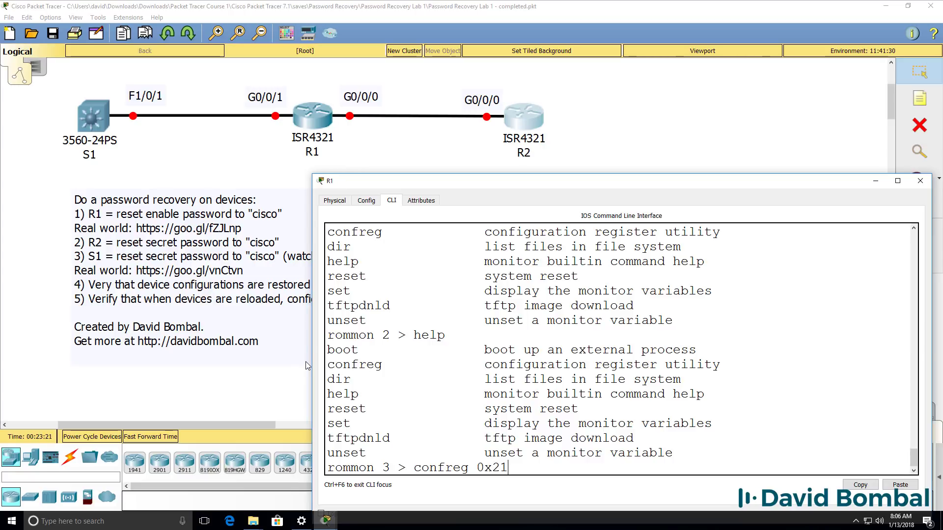
text(42)
key(Return)
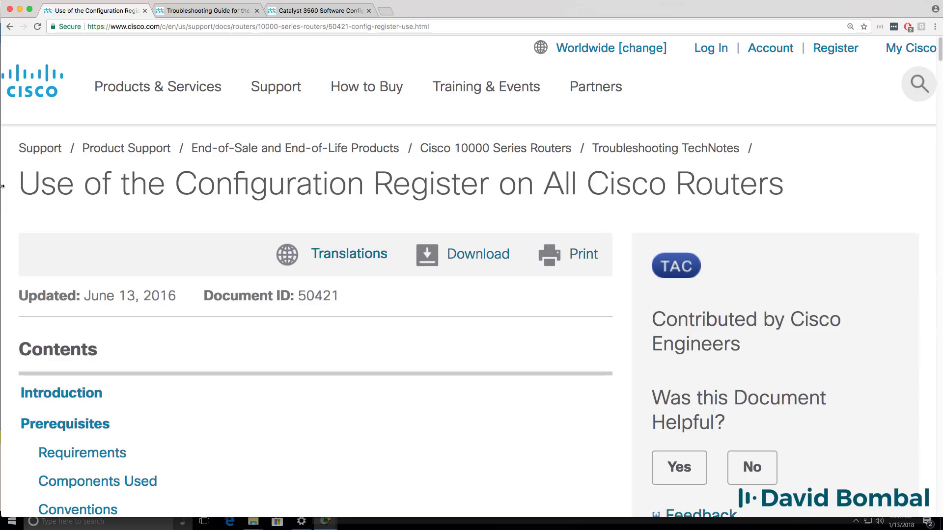
Step: Scroll Cisco's register page to 0x2142 and highlight its 'Ignores the contents of NVRAM' description
drag(22, 181, 785, 183)
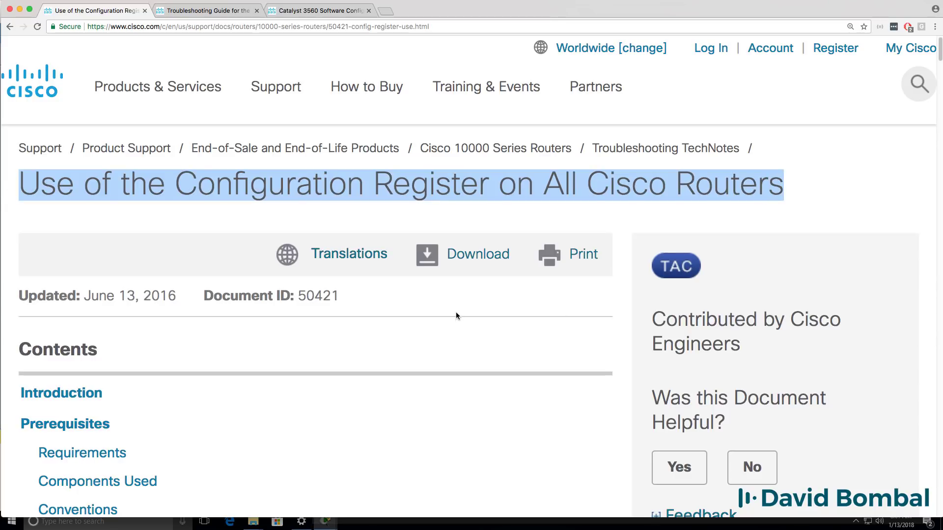
scroll(448, 317, down, 8)
scroll(450, 318, down, 20)
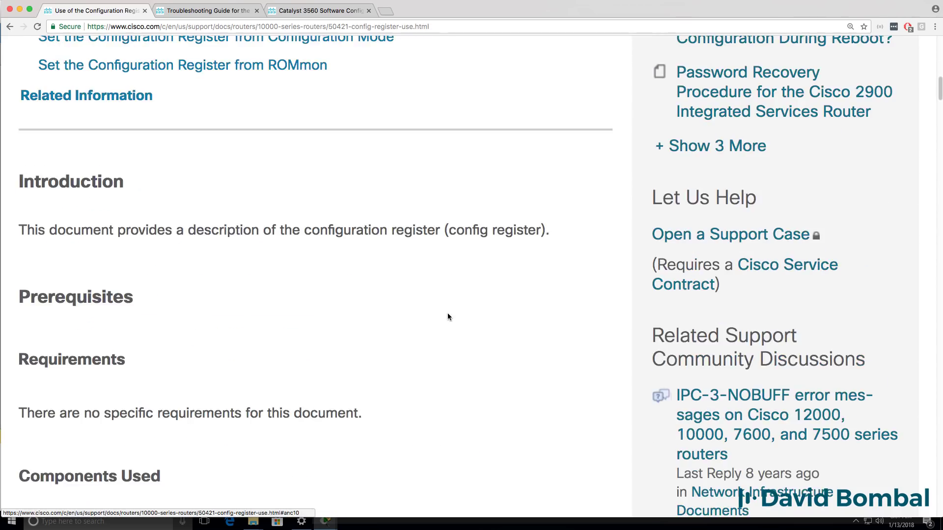
scroll(448, 315, down, 16)
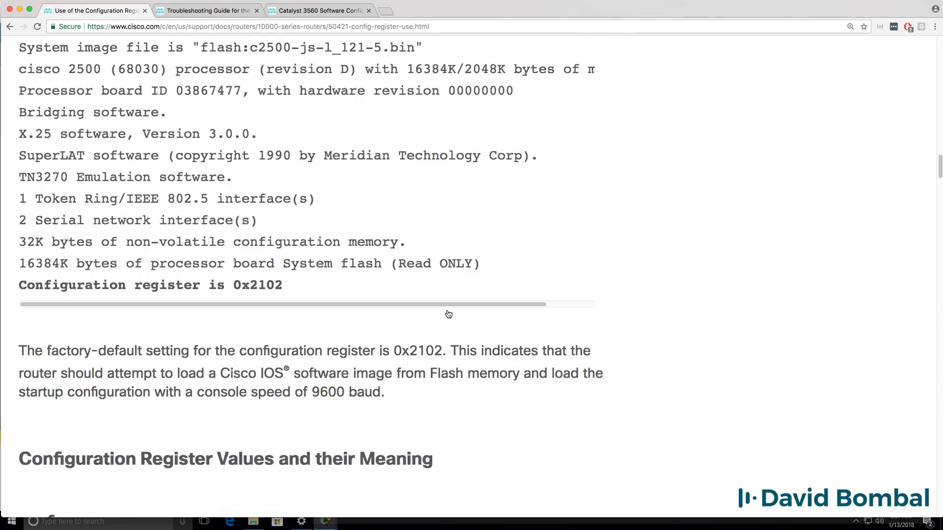
scroll(447, 314, down, 5)
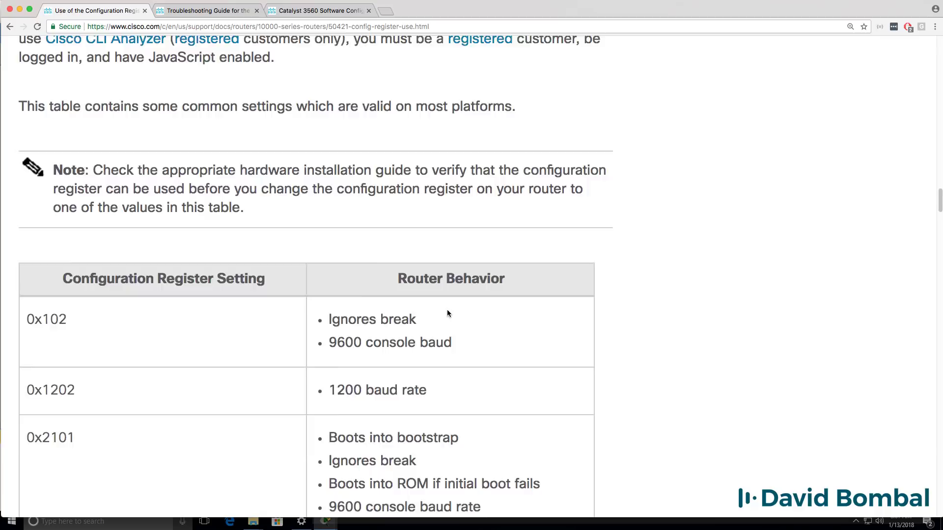
scroll(447, 312, down, 9)
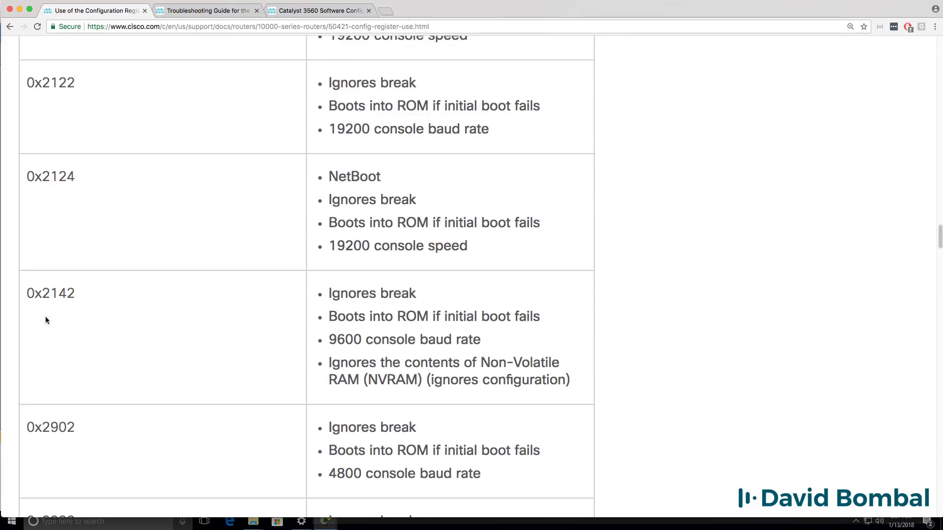
drag(27, 293, 118, 298)
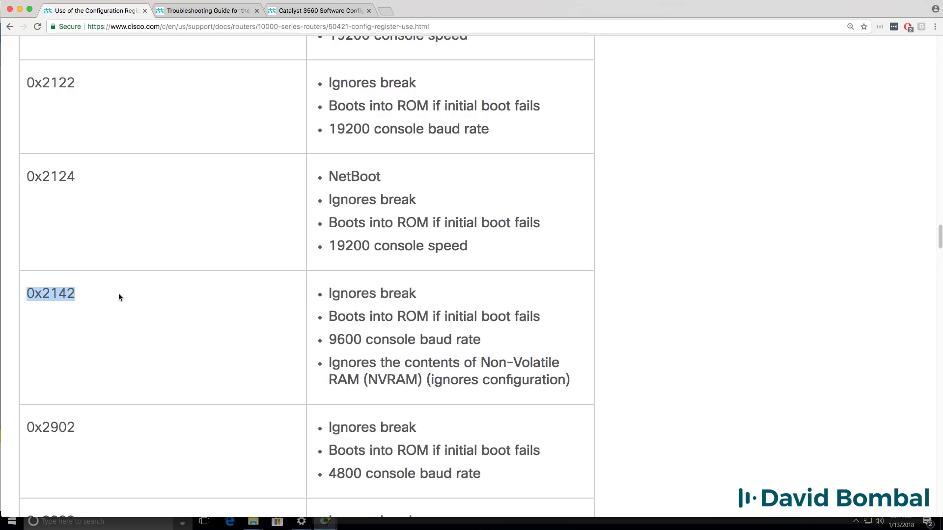
drag(329, 362, 659, 393)
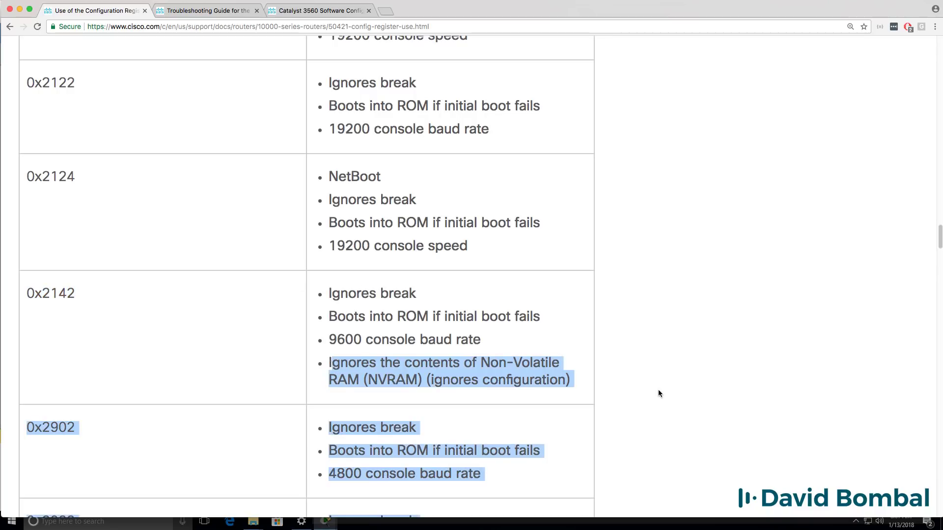
drag(580, 385, 576, 385)
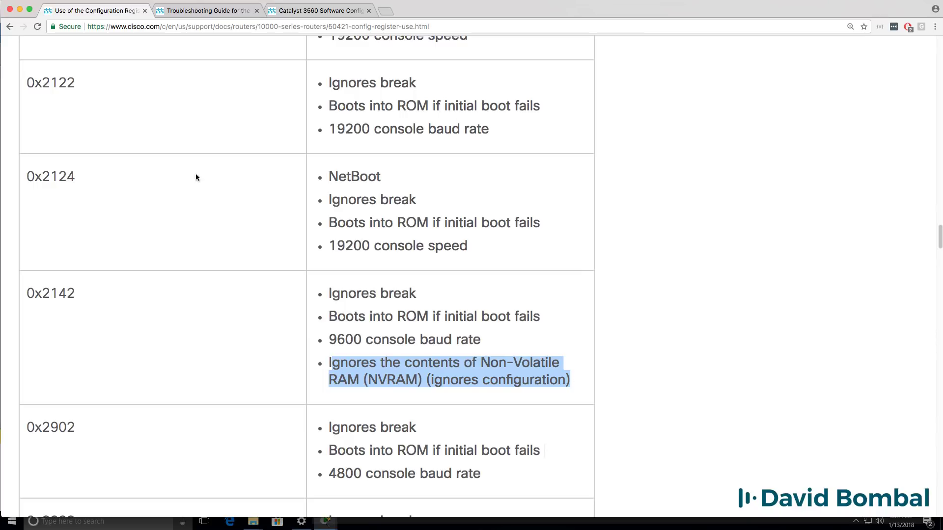
Step: Minimize Chrome, run reset at R1's rommon prompt, and shift R1's console window left
click(19, 10)
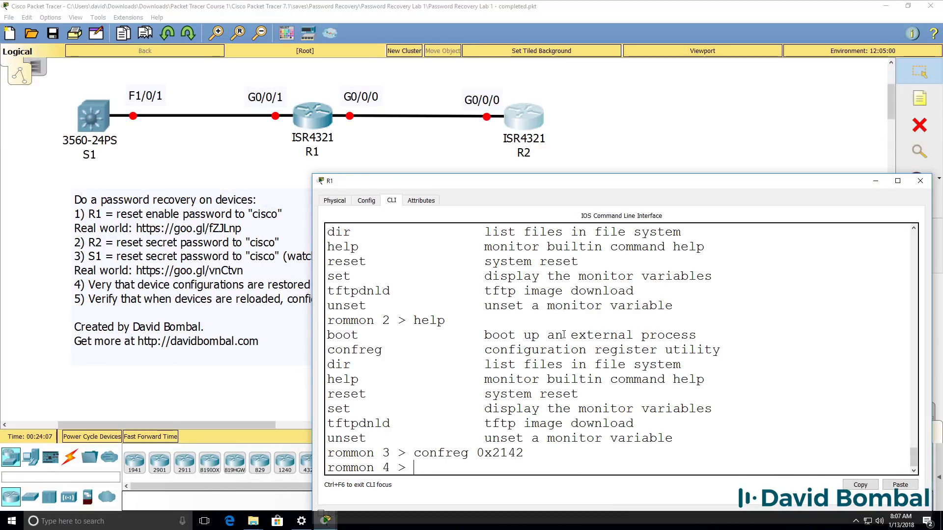
text(reset)
key(Return)
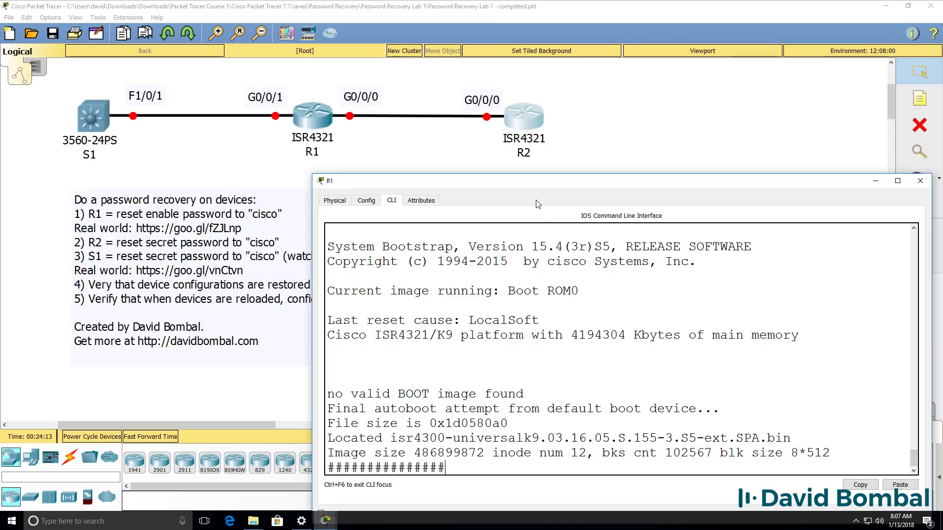
drag(532, 184, 228, 195)
Step: Open R2's enlarged console and request privileged mode with en, submitting a password attempt
click(529, 115)
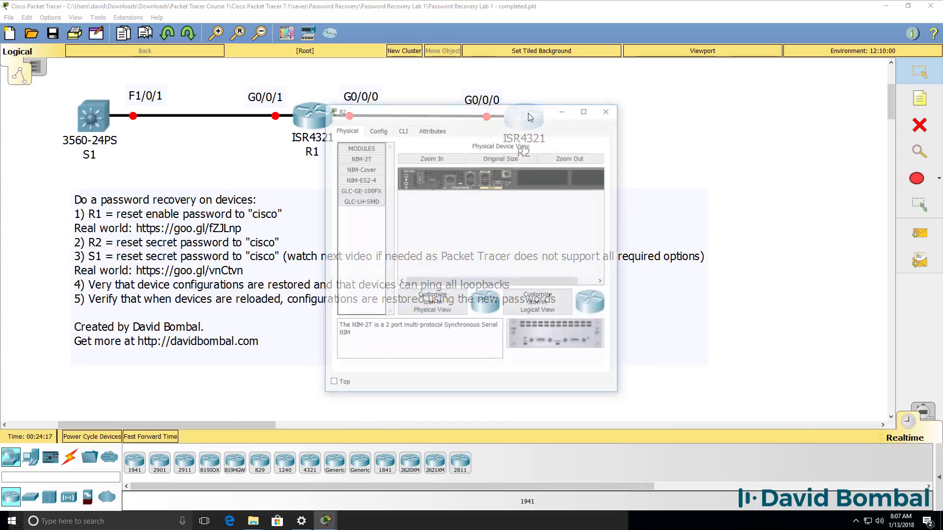
click(402, 129)
drag(620, 219, 936, 219)
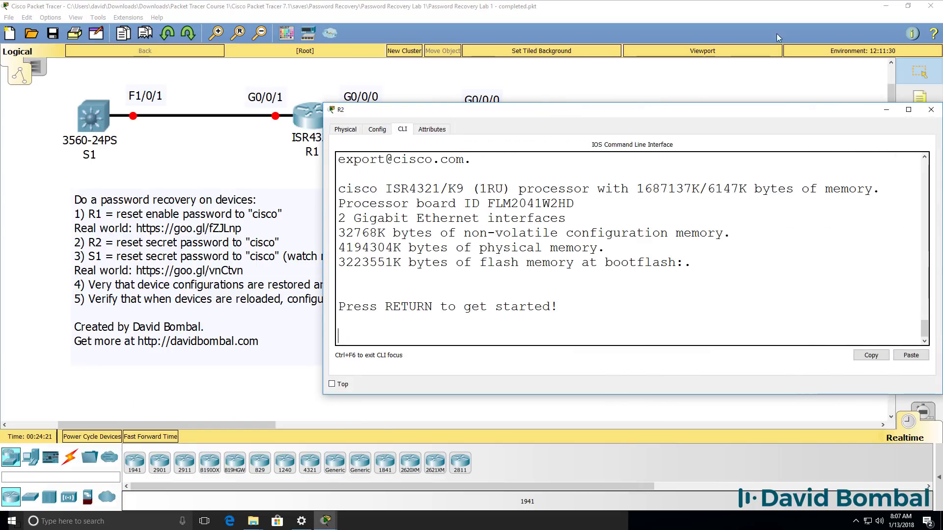
drag(746, 109, 742, 224)
key(Return)
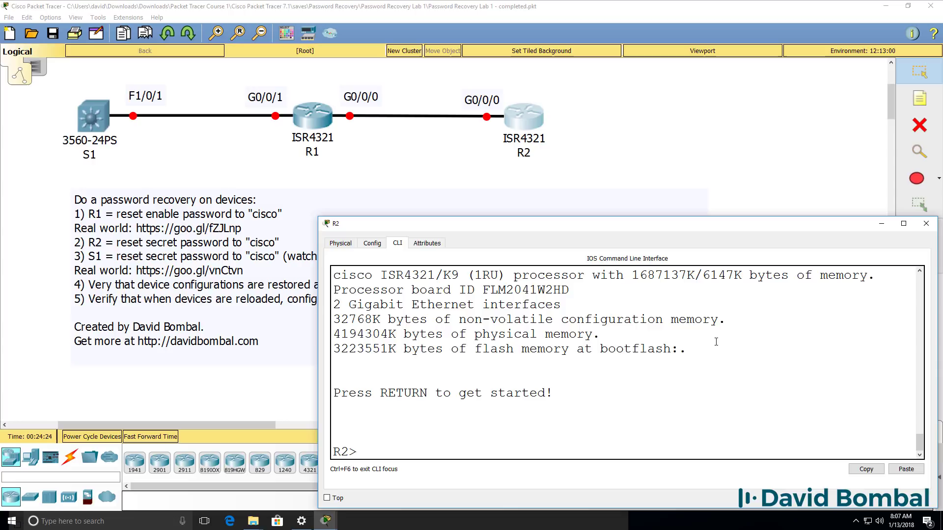
text(en)
key(Return)
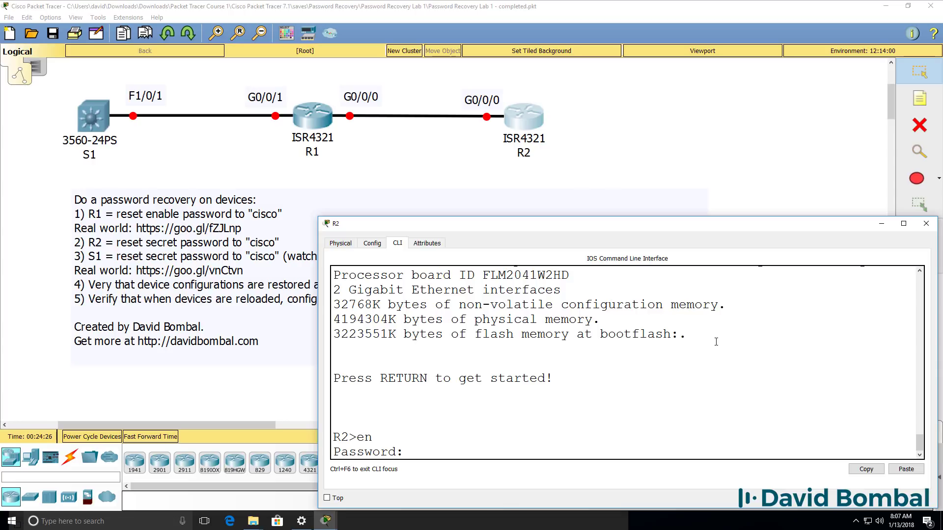
key(Return)
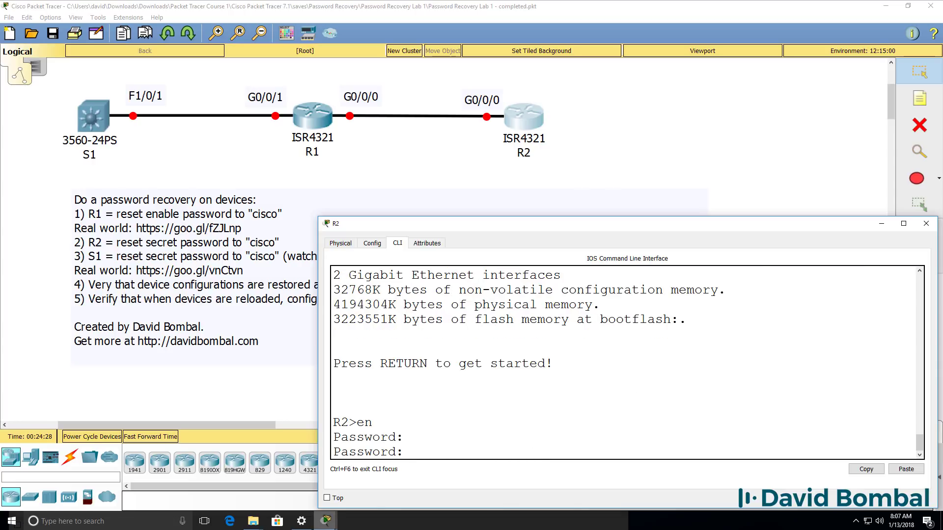
Step: Finish R2's failed password attempts and bring R1's console, now at the setup dialog, forward
mouse_move(332, 528)
click(326, 474)
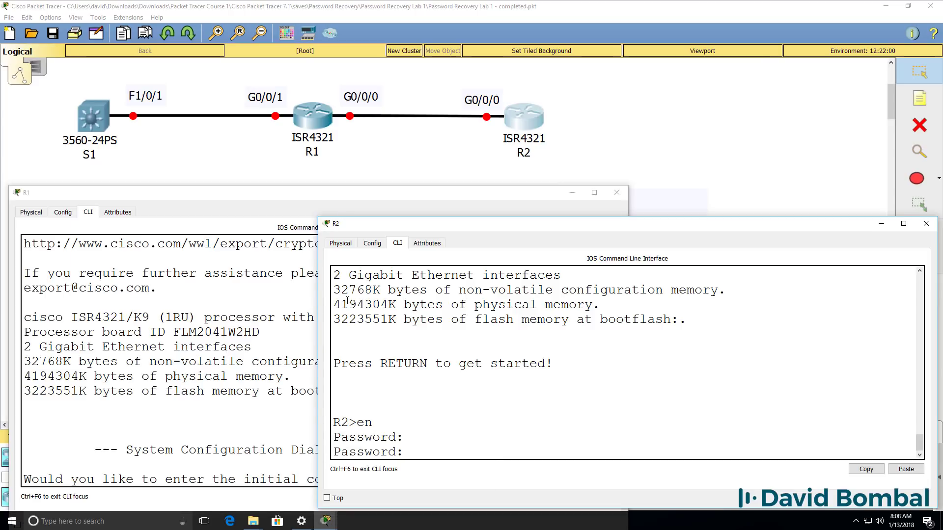
key(Return)
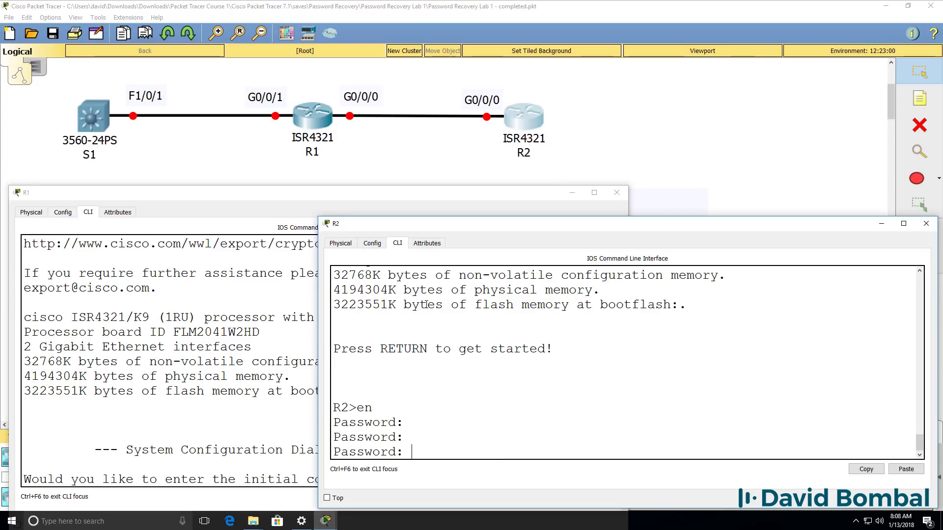
key(Return)
drag(288, 200, 600, 174)
Step: Answer no to R1's setup dialog and enter privileged mode without a password
text(no)
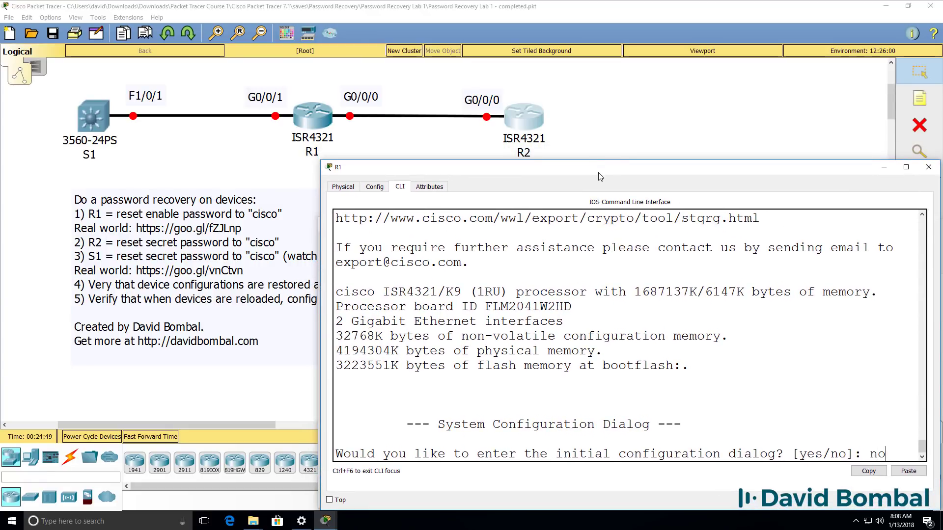
key(Return)
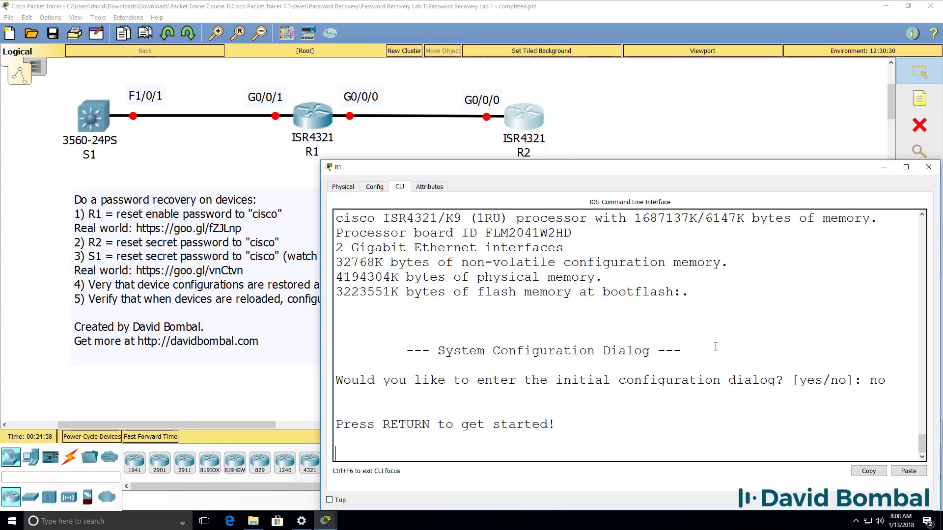
key(Return)
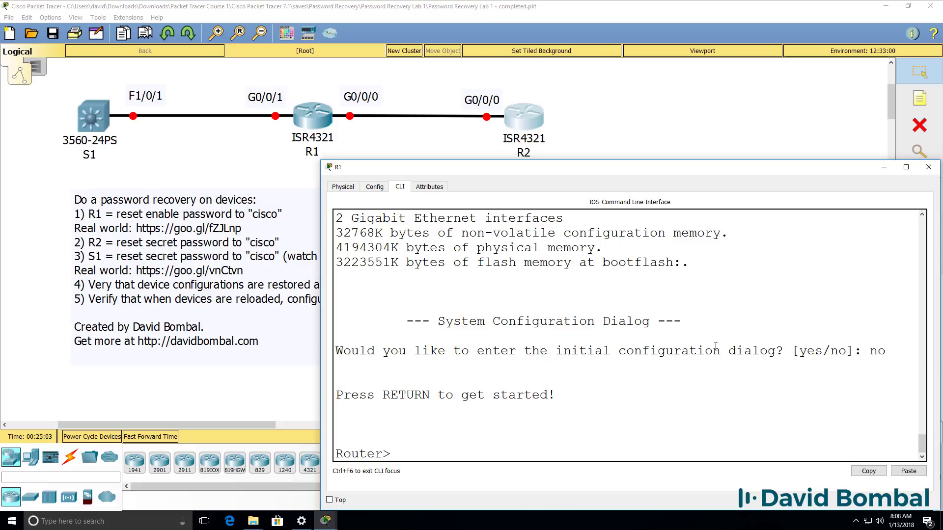
text(en)
key(Return)
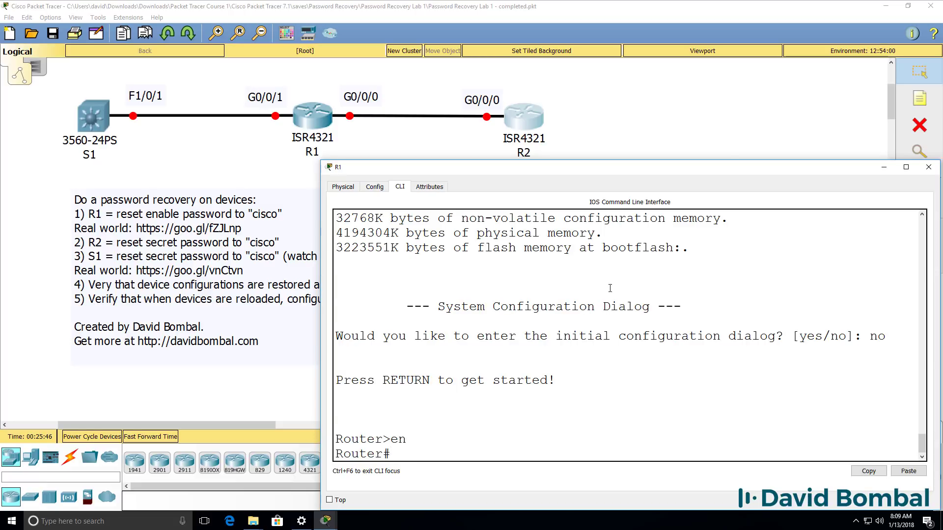
Step: Page through R1's blank default running configuration with sh run
text(sh run)
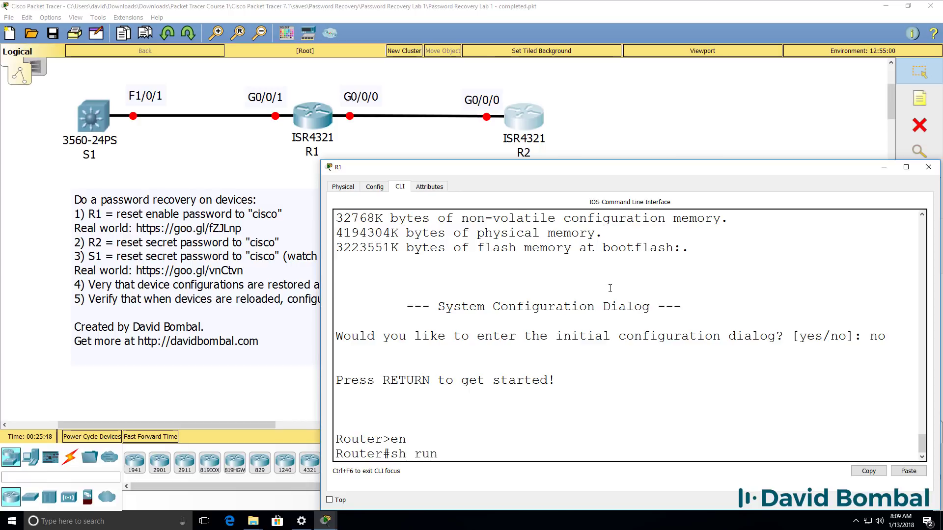
key(Return)
key(space)
key(space)
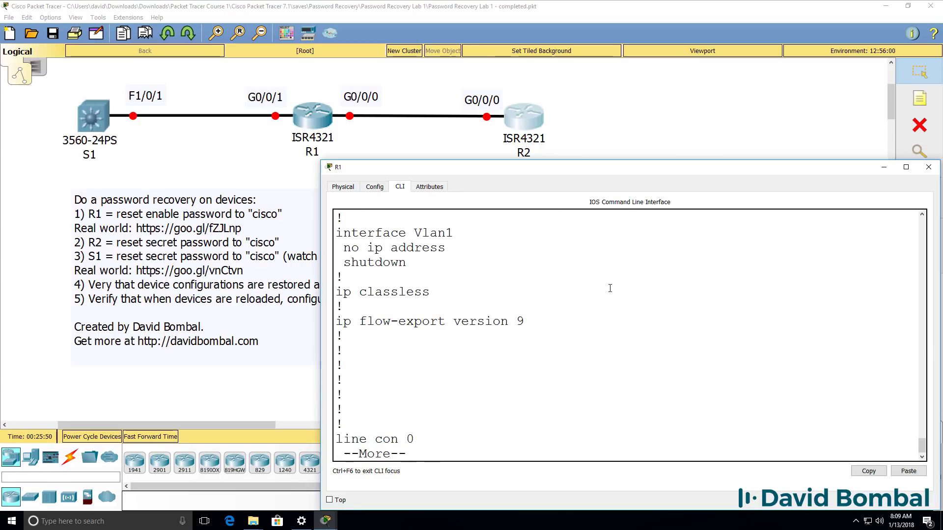
key(space)
Step: Display R1's startup configuration and highlight its plaintext enable password line
text(sh start)
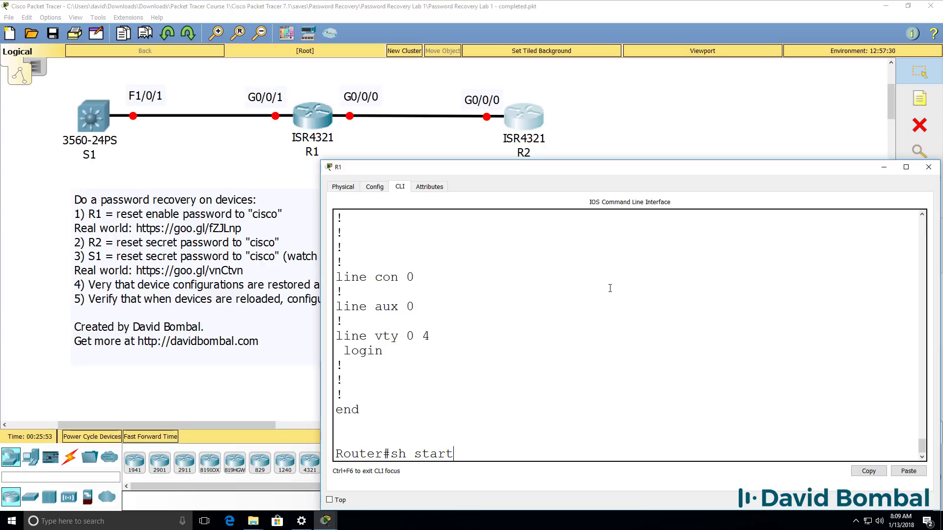
key(Return)
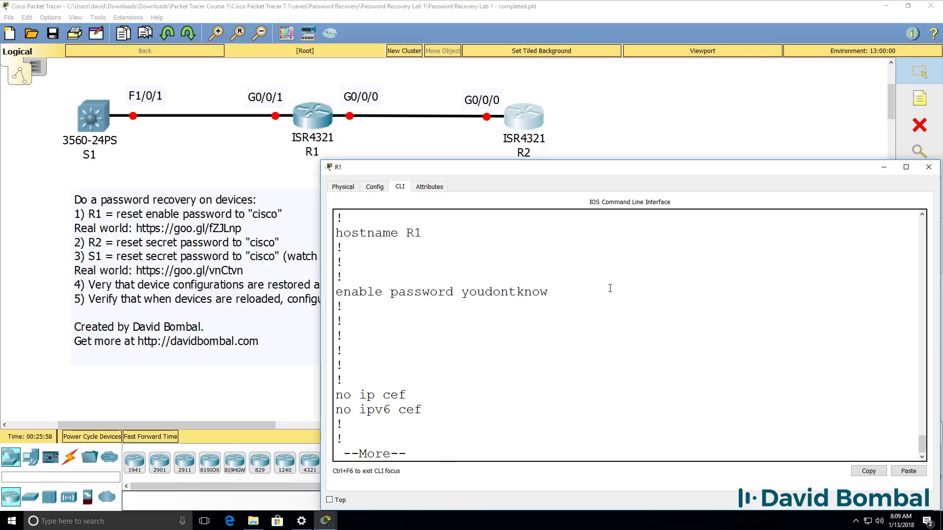
drag(557, 289, 338, 297)
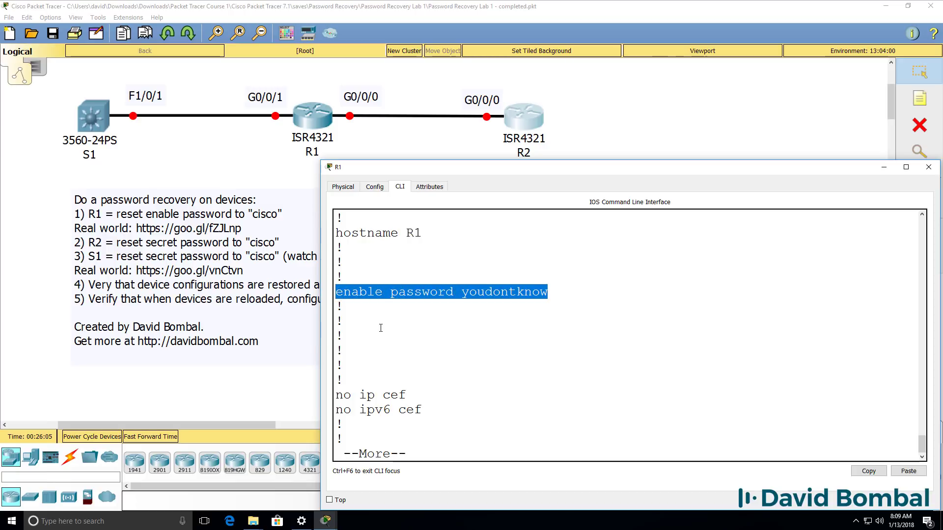
key(space)
key(space)
key(space)
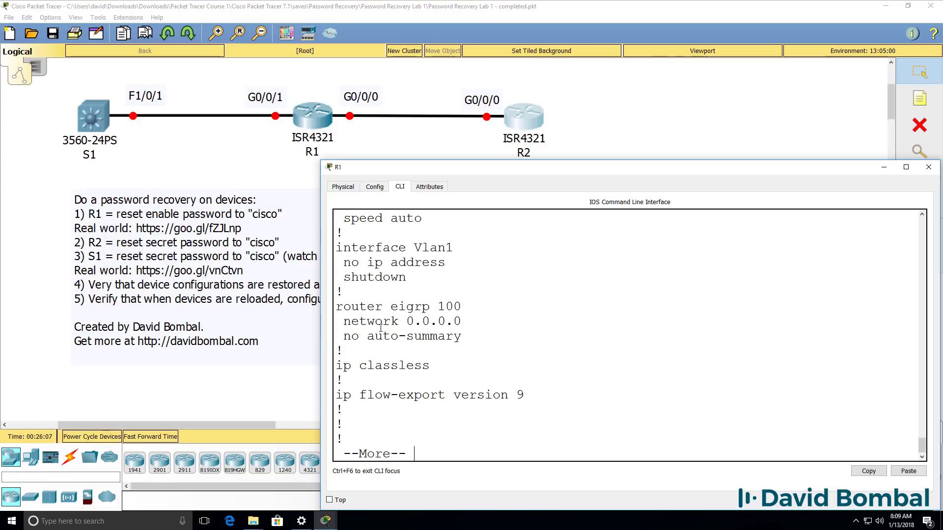
text(con)
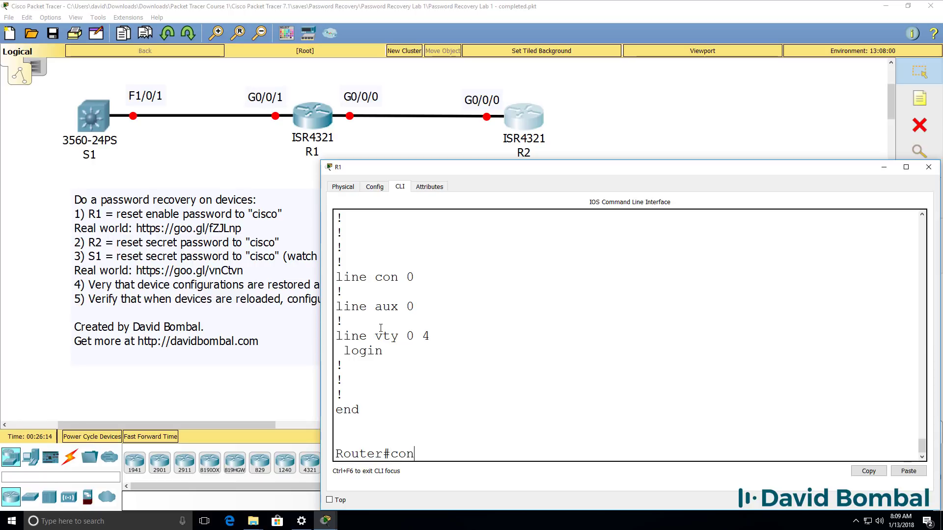
key(BackSpace)
key(BackSpace)
key(BackSpace)
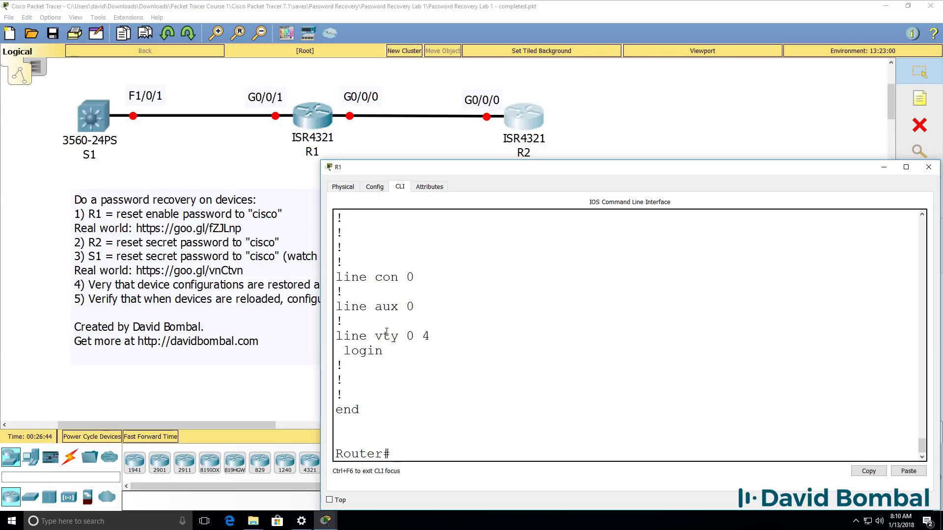
Step: Redisplay the startup configuration and highlight the service password-encryption setting
text(sh start)
key(Return)
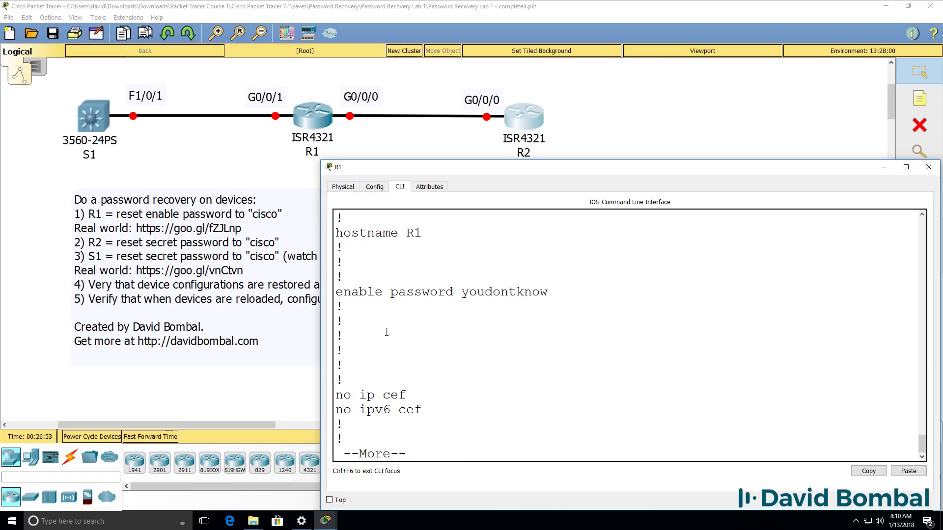
drag(550, 290, 438, 291)
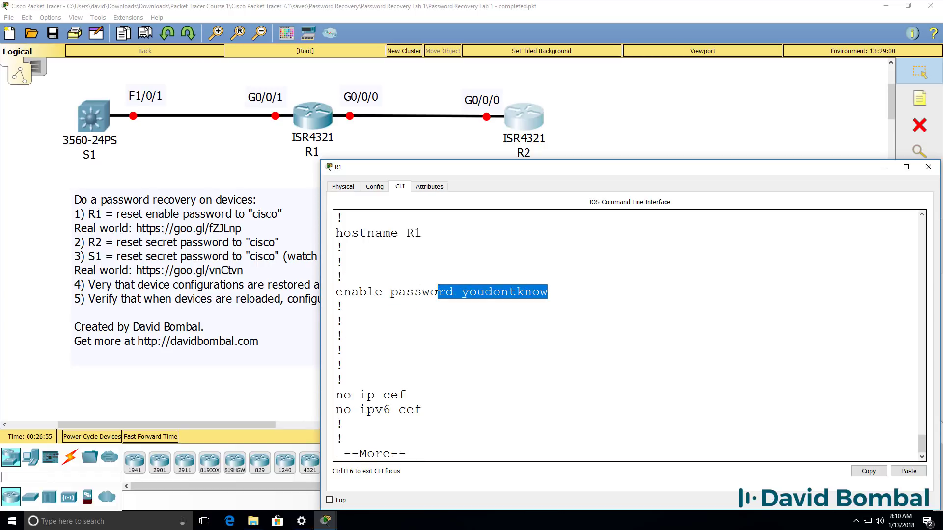
scroll(441, 286, up, 2)
scroll(441, 286, up, 2)
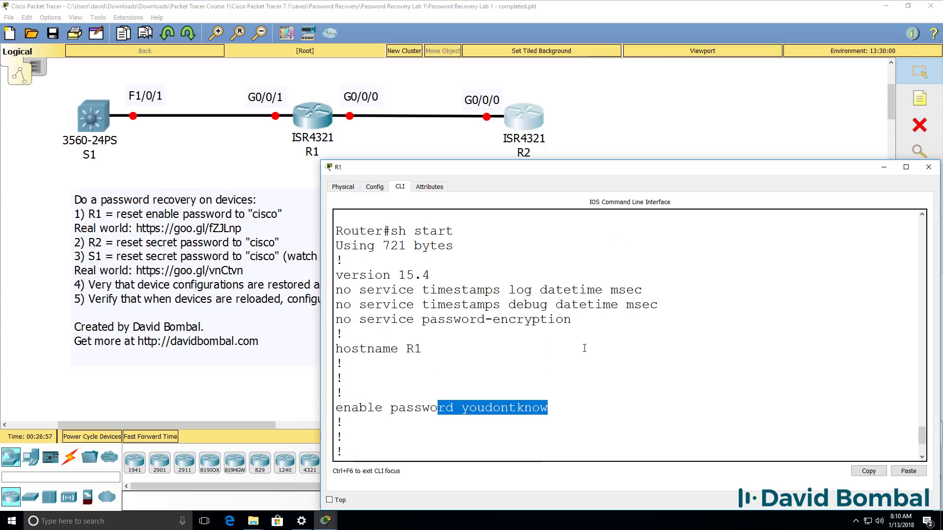
click(604, 319)
shift+click(359, 319)
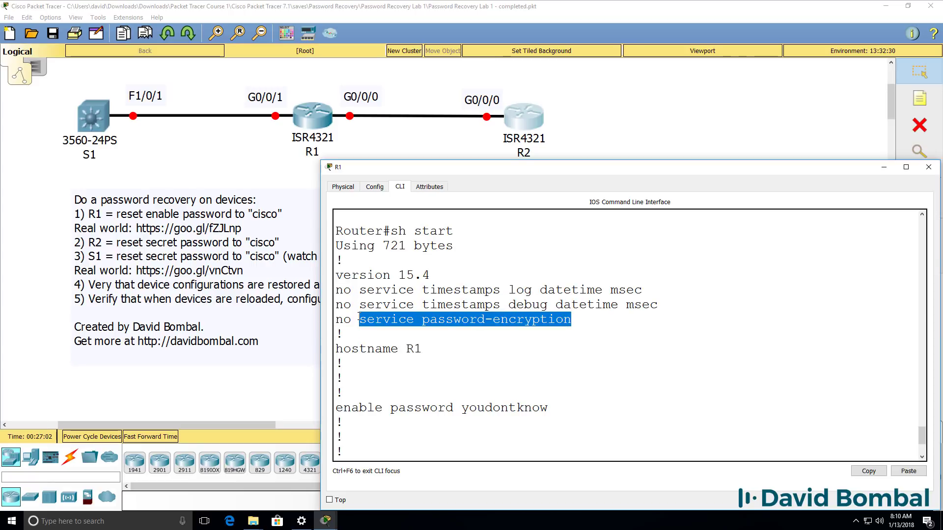
key(ctrl+c)
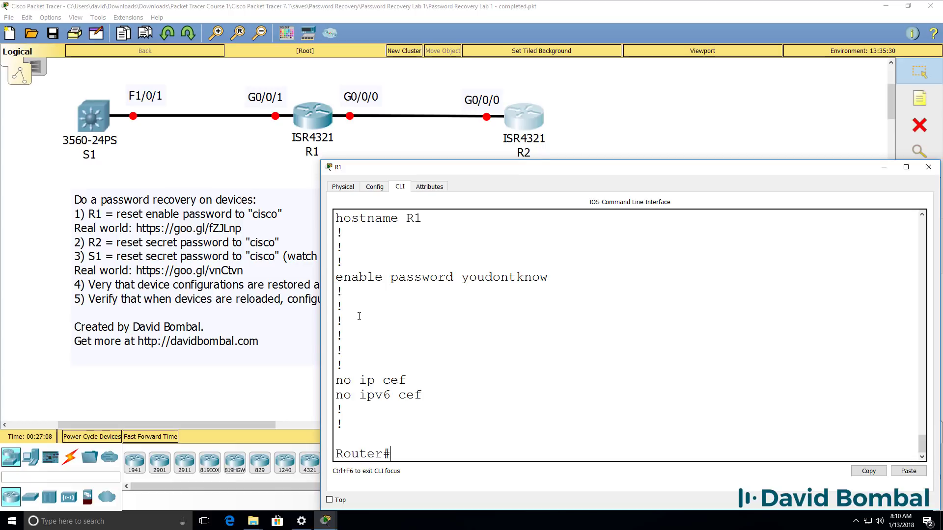
text(copy st)
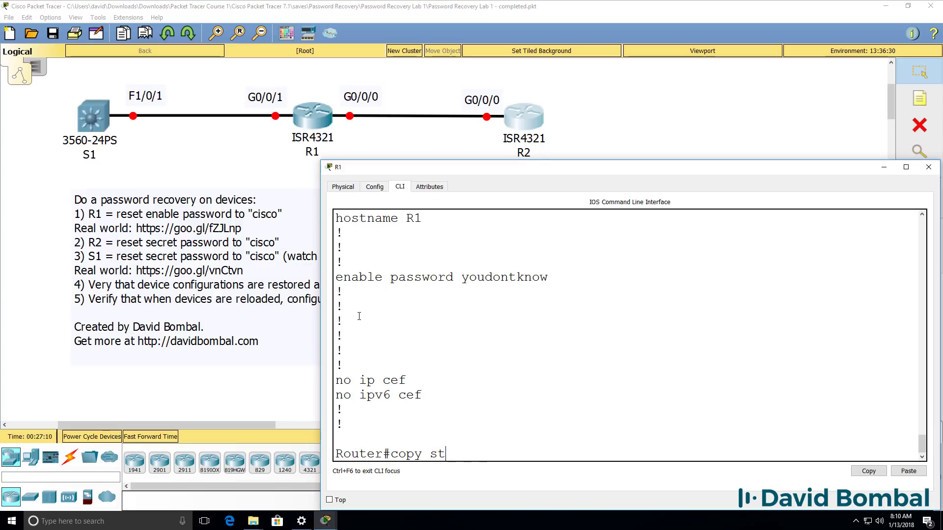
text(art)
Step: Copy R1's startup-config into running-config
key(Tab)
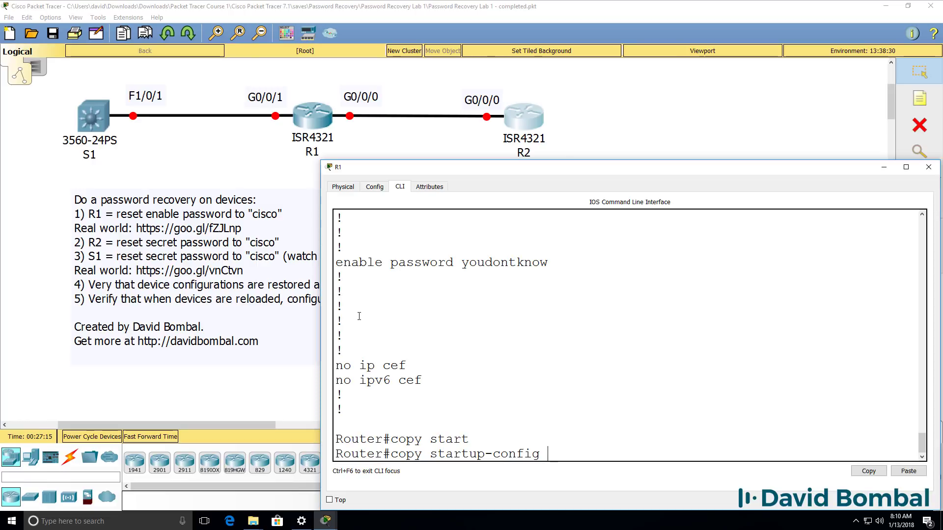
text(run)
key(Tab)
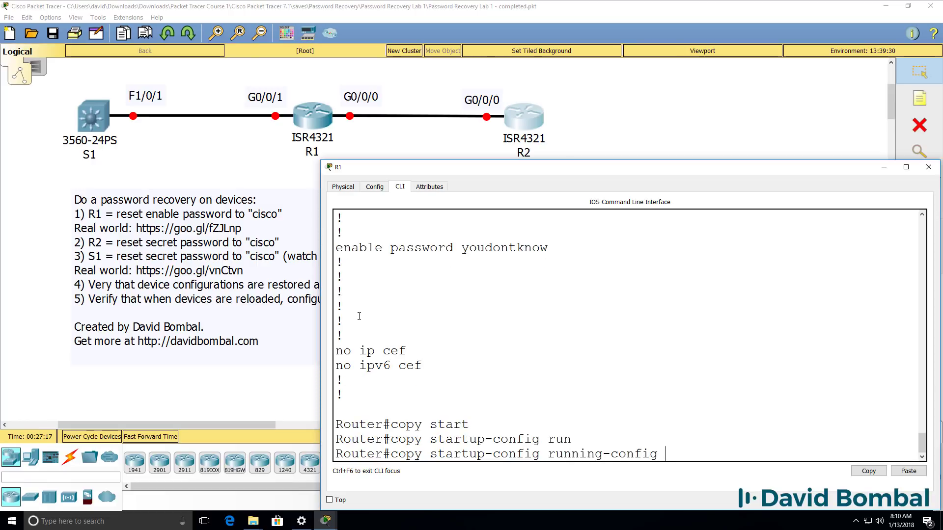
key(Return)
key(Return)
key(Return)
key(Return)
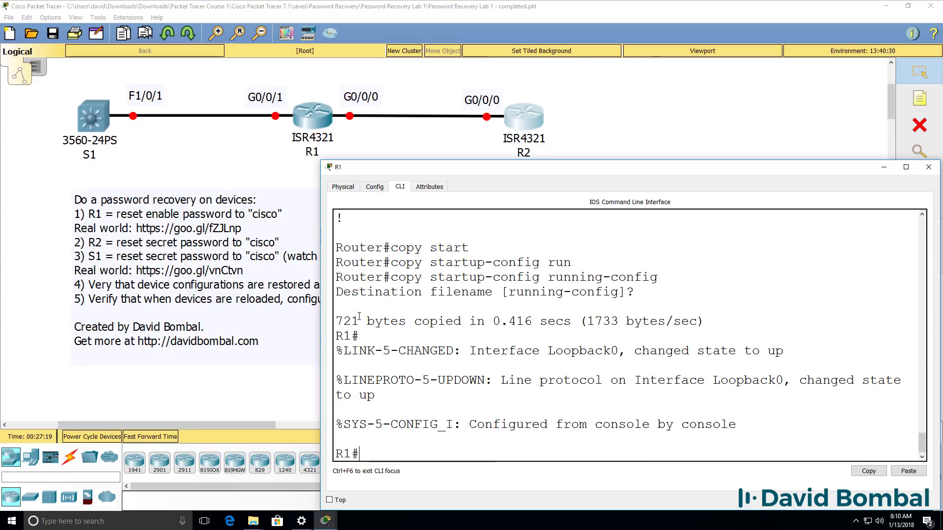
Step: Page through sh run, highlighting the enable password and Loopback0/GigabitEthernet0/0/0 settings
text(sh run)
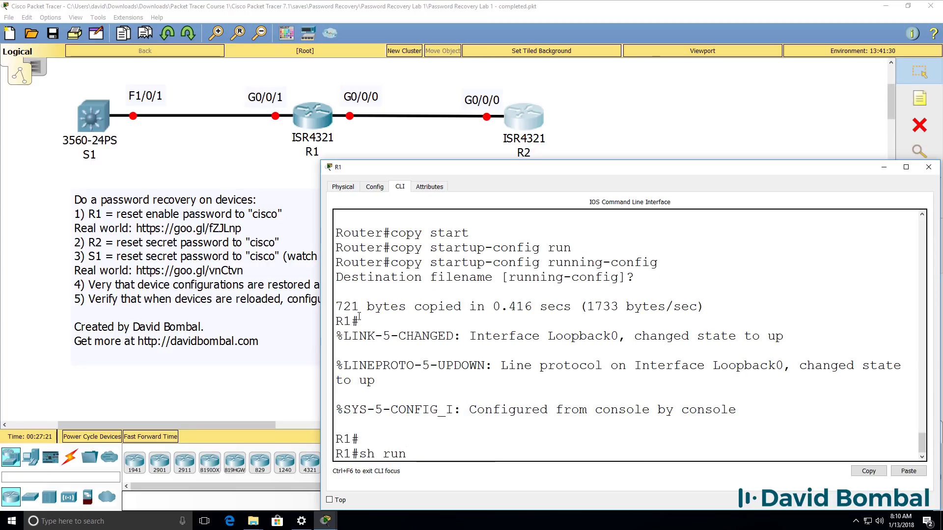
key(Return)
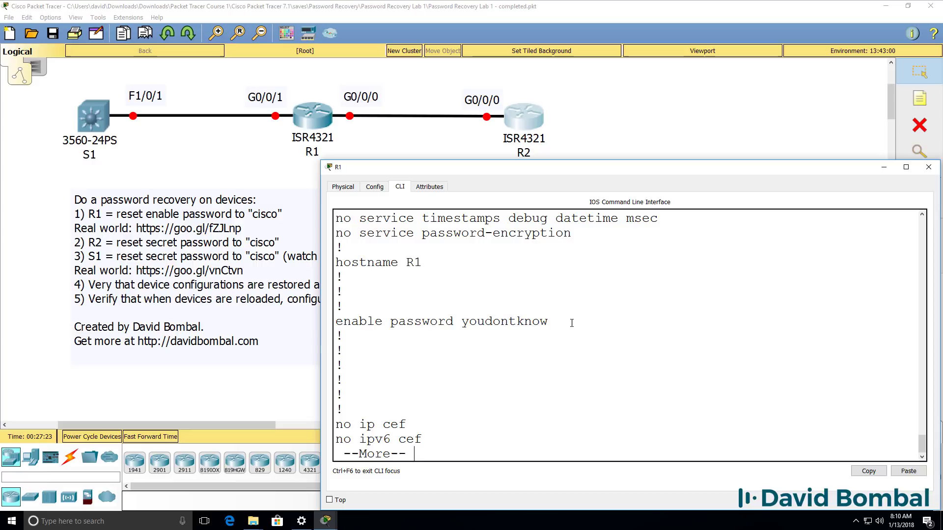
drag(549, 321, 336, 322)
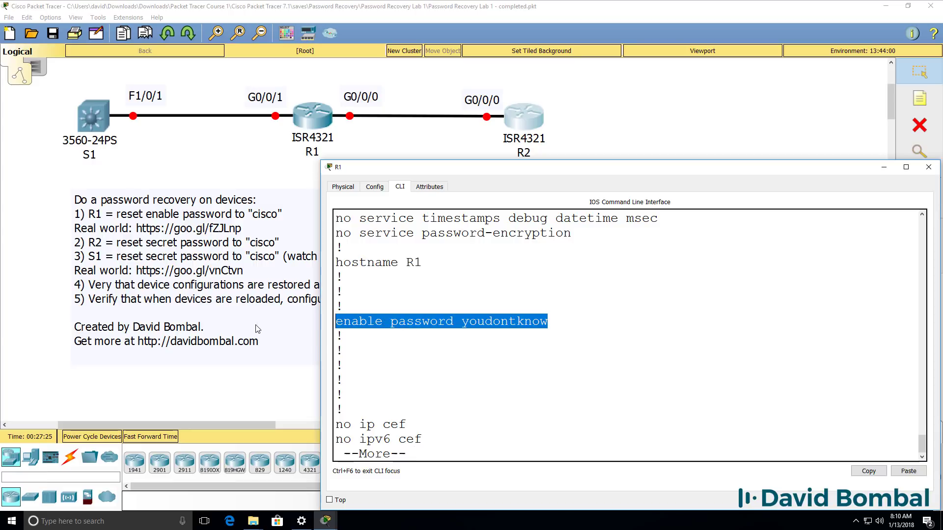
key(space)
key(Return)
key(Return)
key(Return)
key(Return)
drag(344, 336, 605, 436)
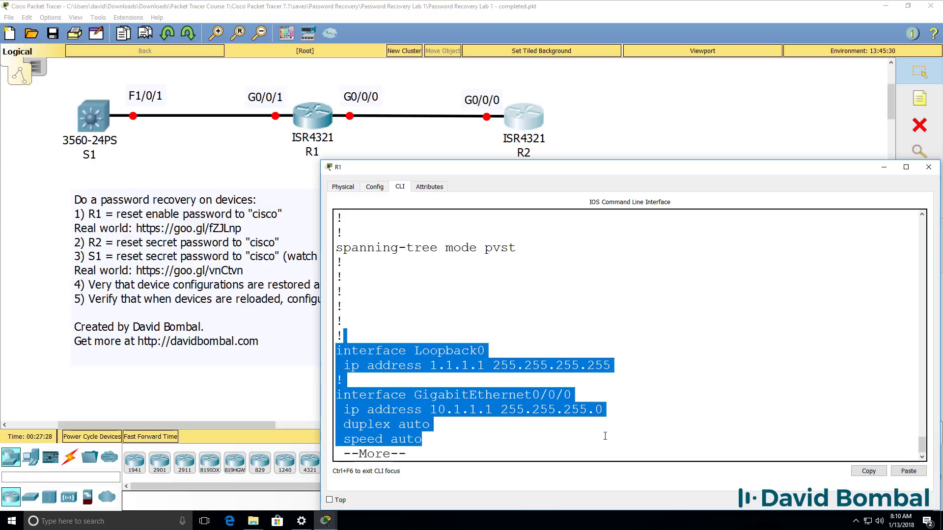
key(space)
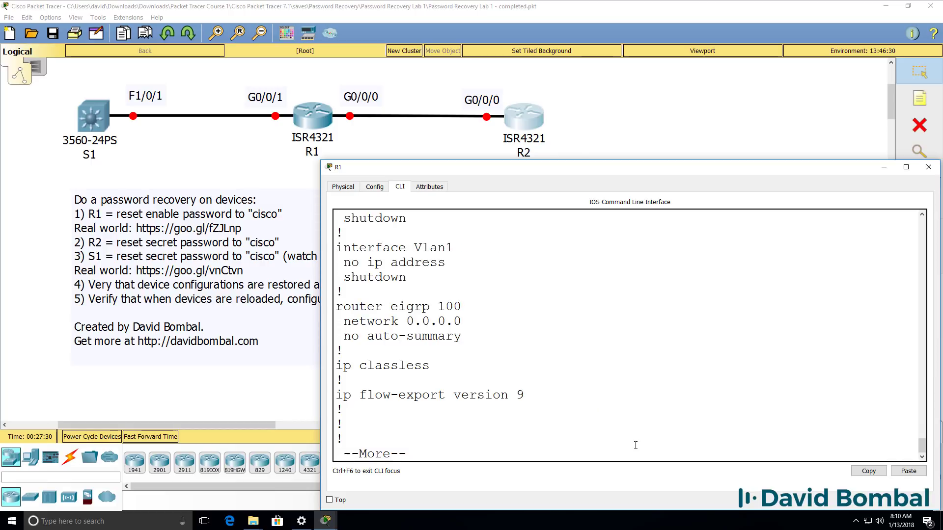
key(space)
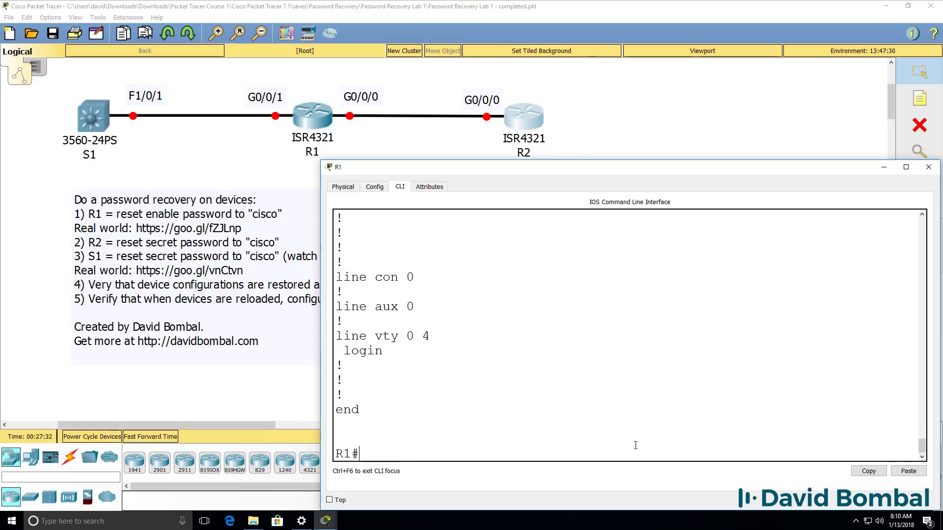
Step: Enable service password-encryption in global configuration mode, then end
text(conf t)
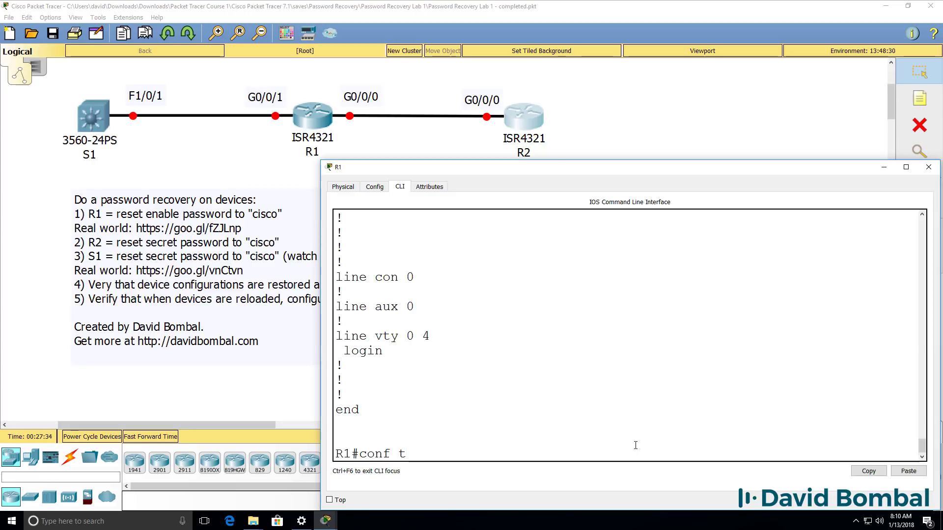
key(Return)
text(ser)
key(Tab)
text(pas)
key(Tab)
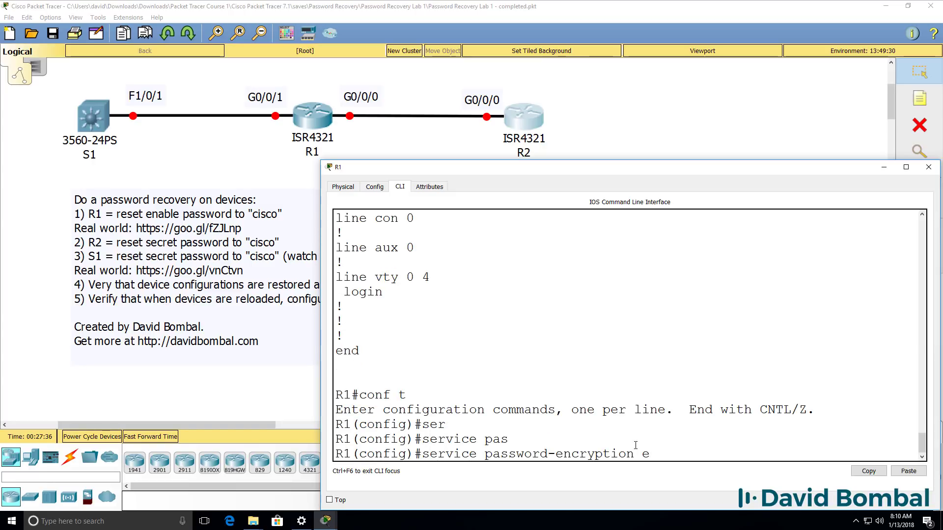
key(Return)
text(end)
key(Return)
Step: Show the running config and highlight the type 7 encrypted enable password
key(Return)
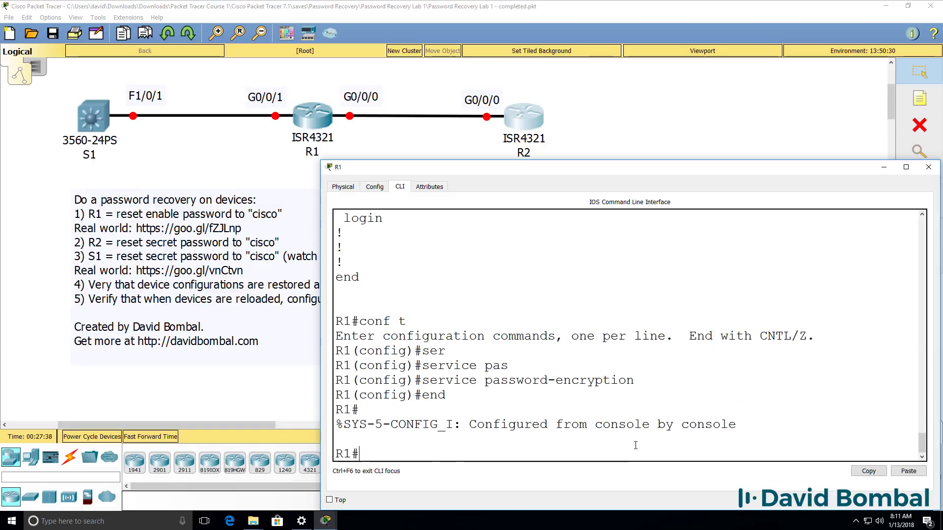
text(sh run)
key(Return)
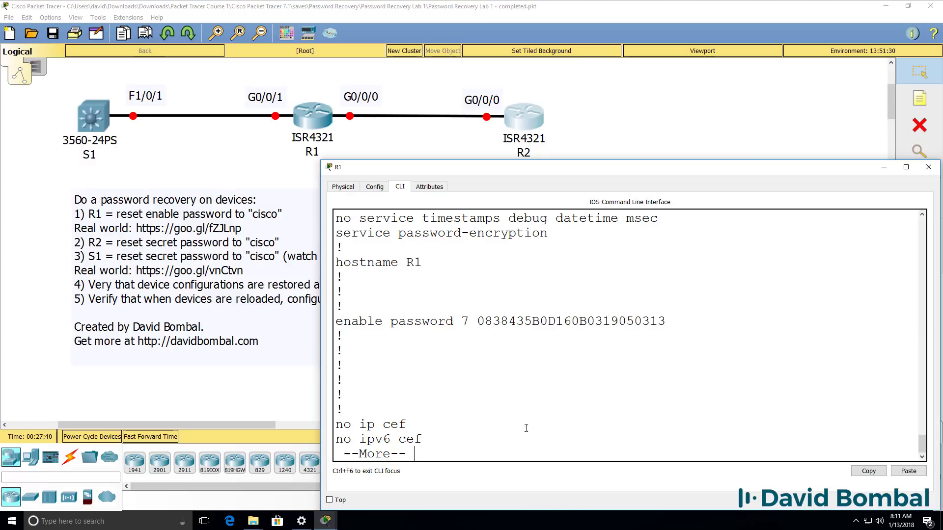
drag(661, 321, 298, 326)
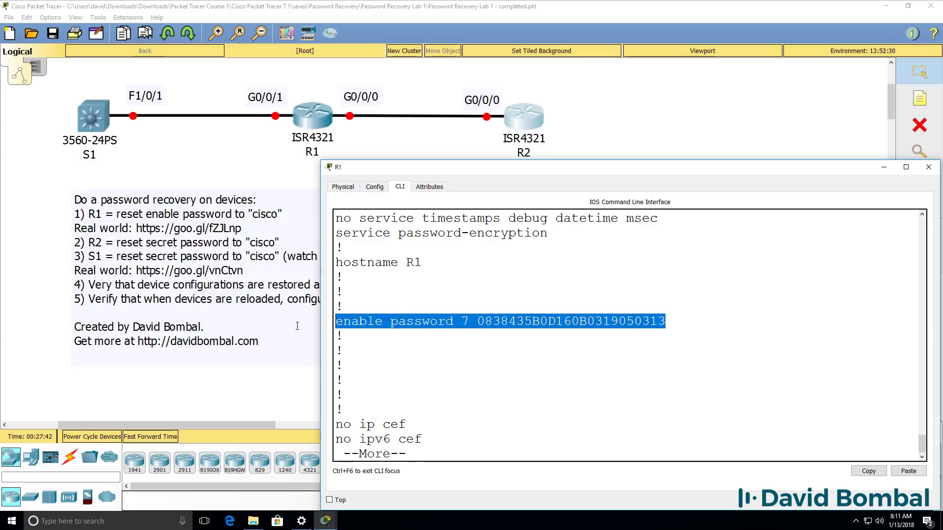
key(ctrl+c)
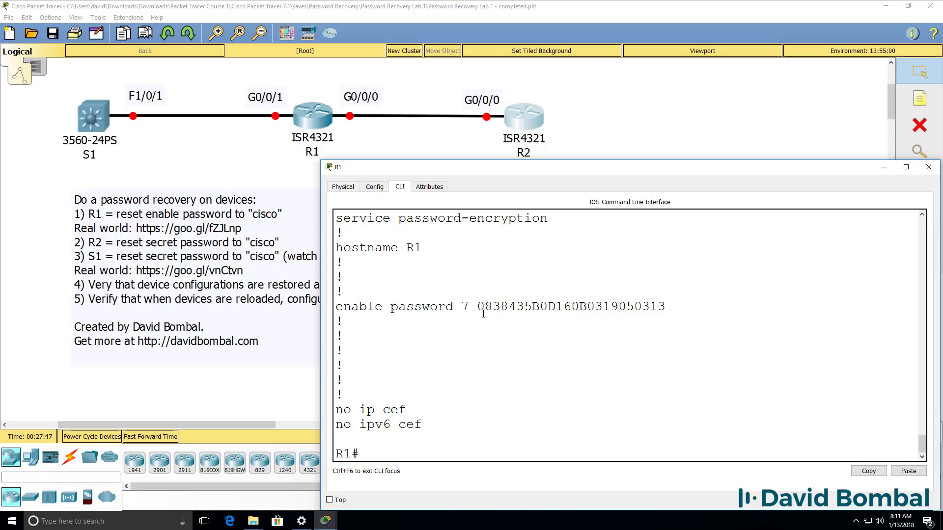
drag(483, 313, 700, 301)
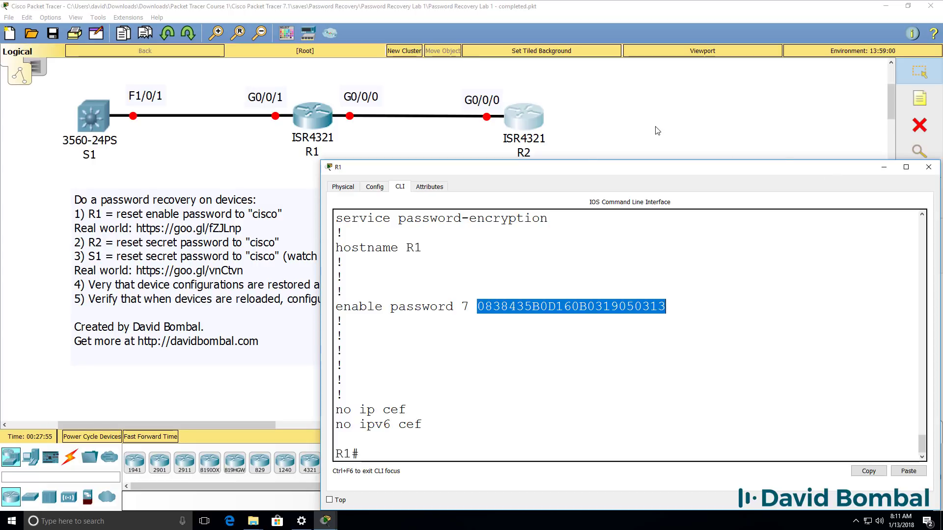
drag(559, 171, 562, 188)
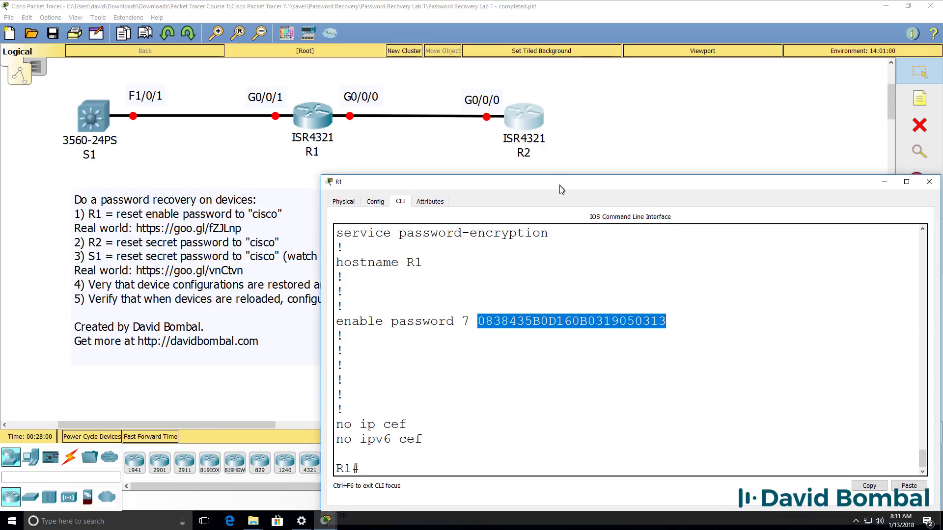
key(Return)
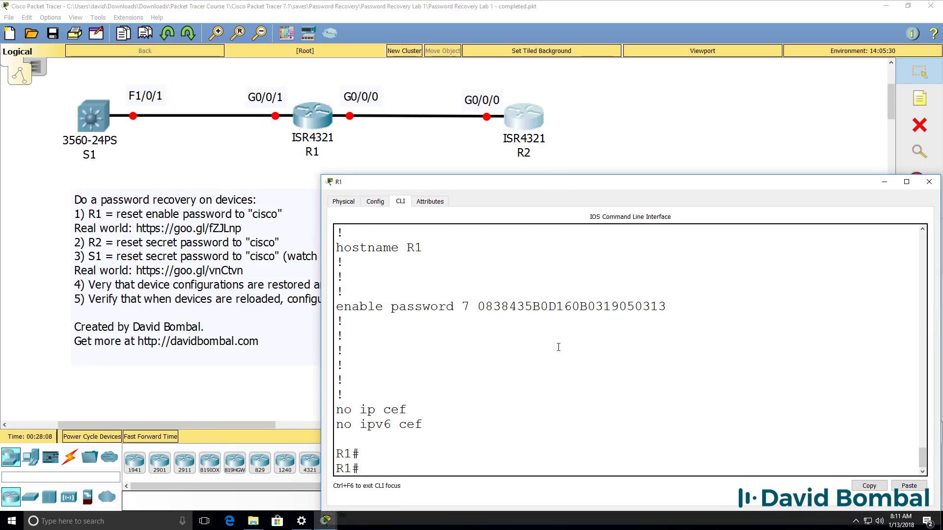
Step: Replace R1's enable password with the lab's required password in global configuration mode
text(conf t)
key(Return)
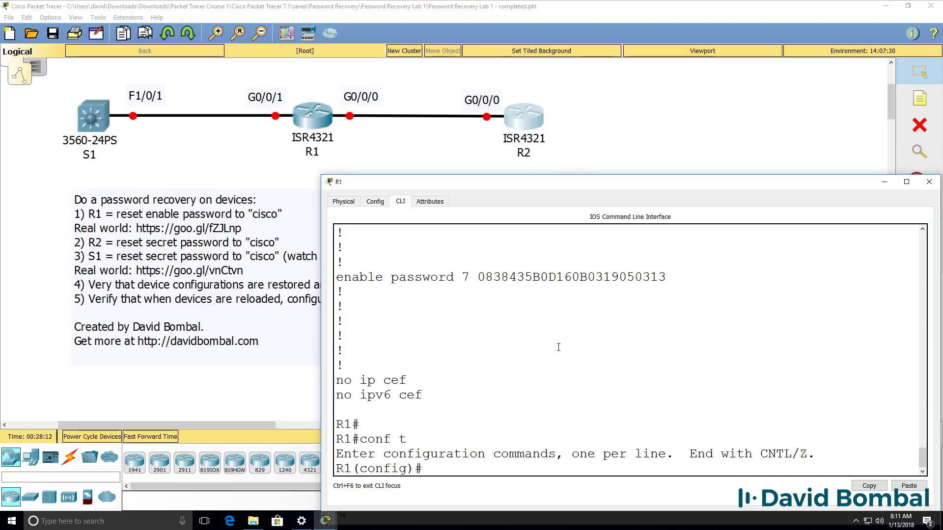
text(ena)
key(Tab)
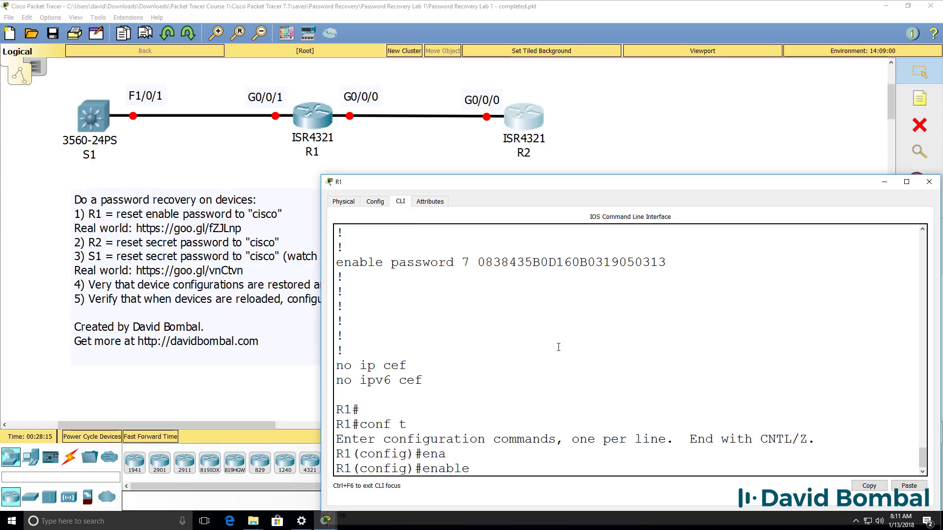
text(pas)
key(Tab)
text(cisco)
key(Return)
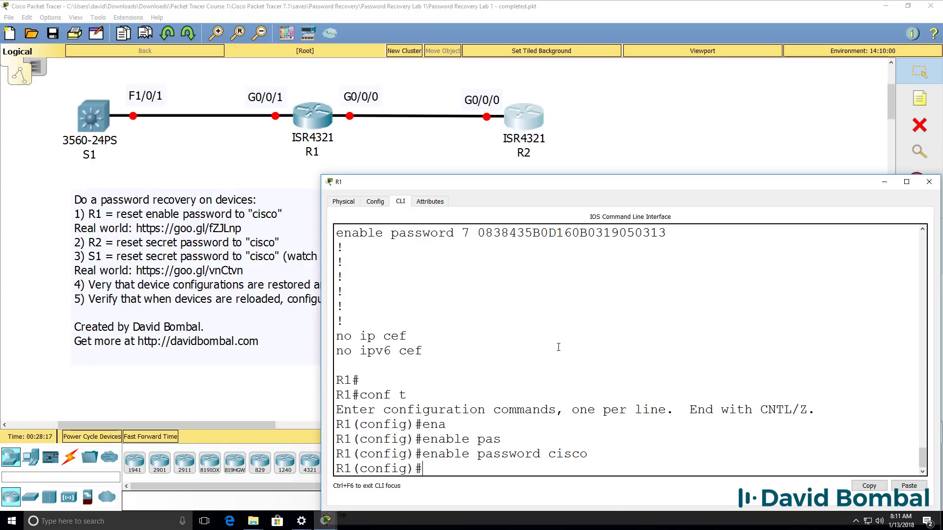
text(end)
key(Return)
Step: Check the running config for the new encrypted enable password, then request the interface summary
key(Return)
text(sh run)
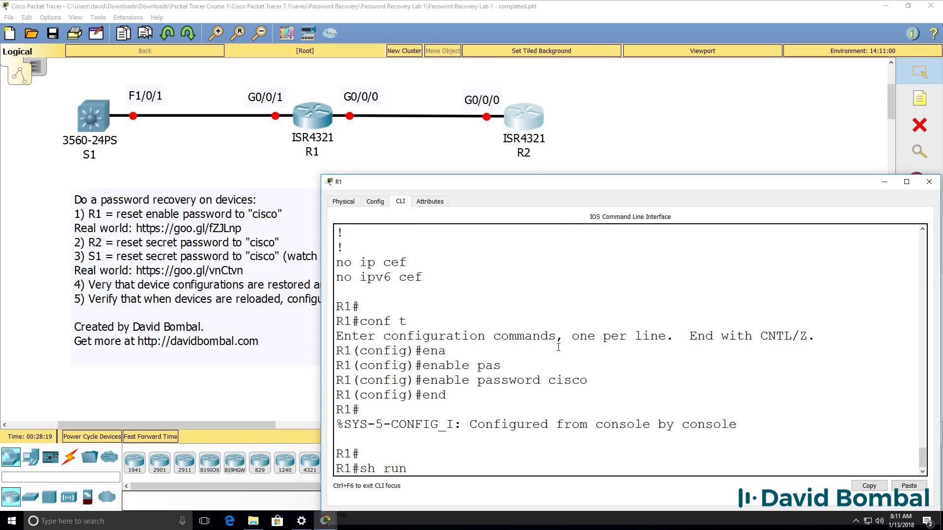
key(Return)
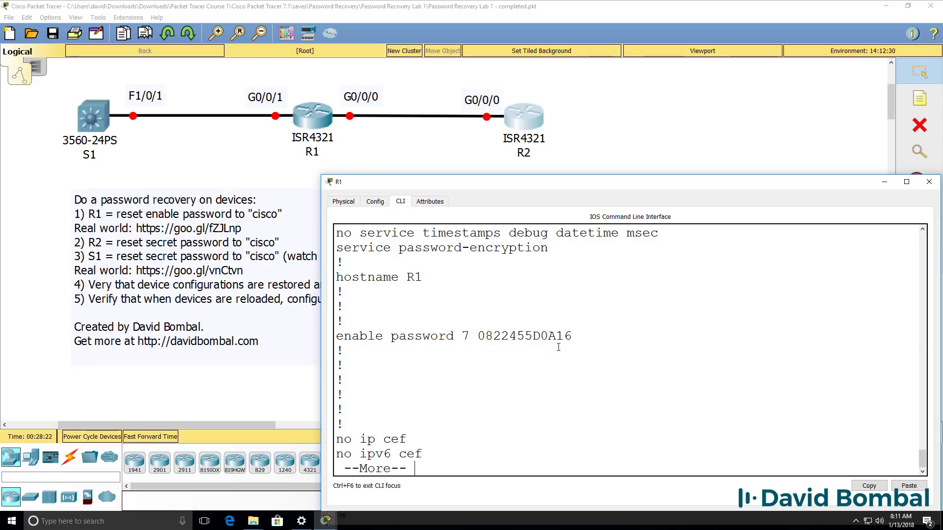
key(q)
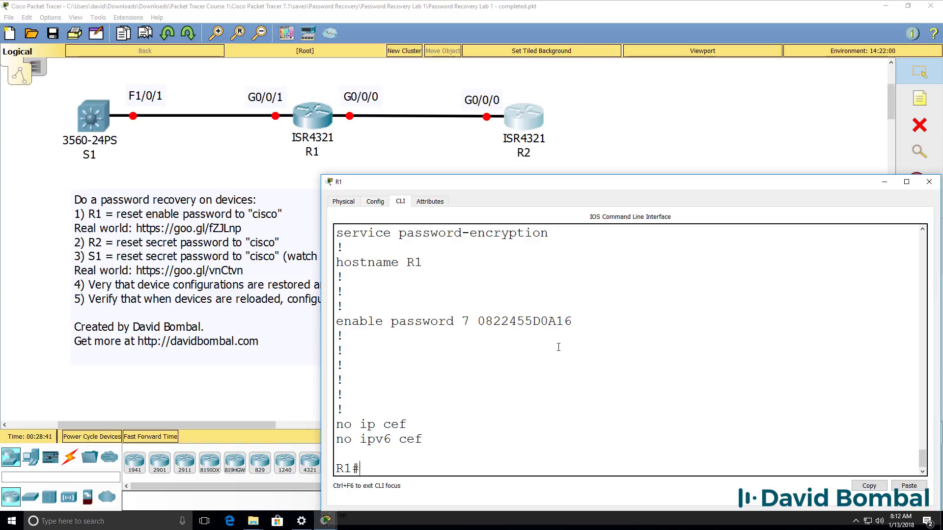
text(sh ip int brief)
Step: List R1's interfaces and note that GigabitEthernet0/0/0 is administratively down
key(Return)
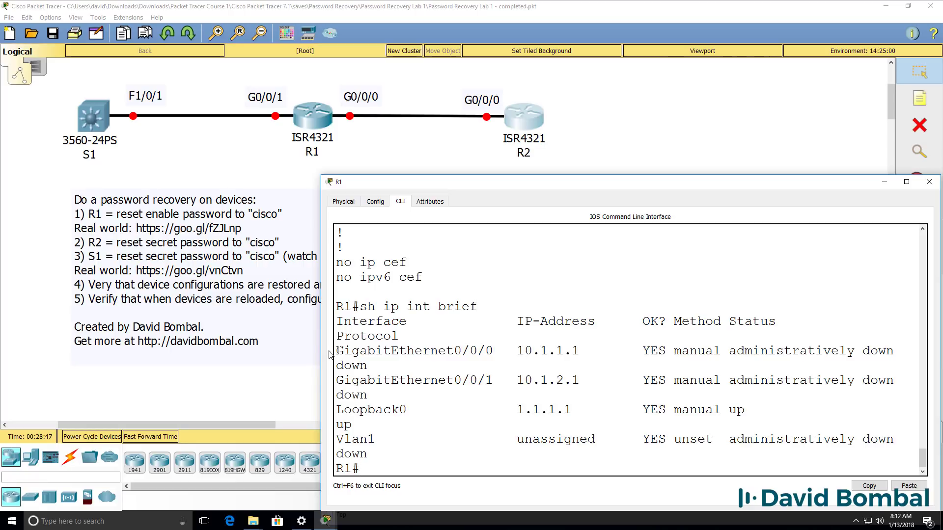
drag(322, 354, 178, 340)
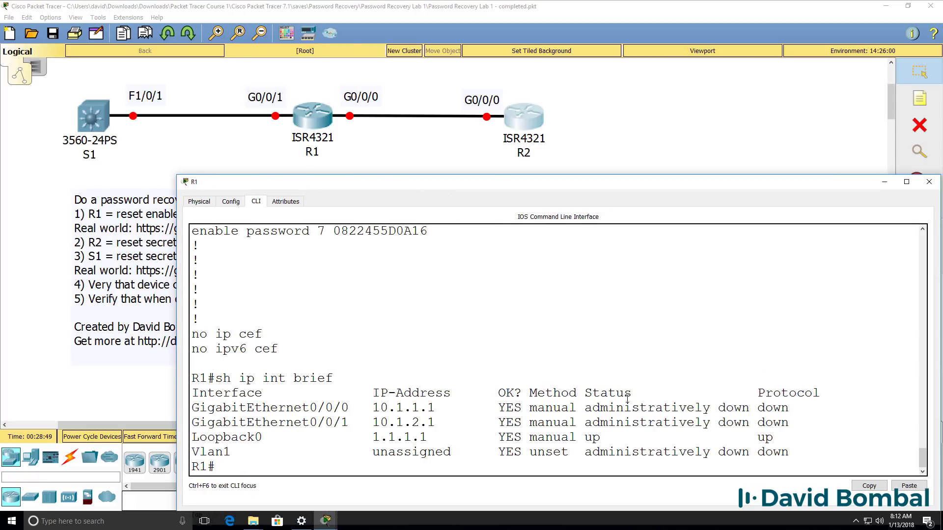
drag(778, 408, 191, 409)
Step: Bring GigabitEthernet0/0/0 up with no shutdown
text(conf t)
key(Return)
text(int g0/0/0)
key(Return)
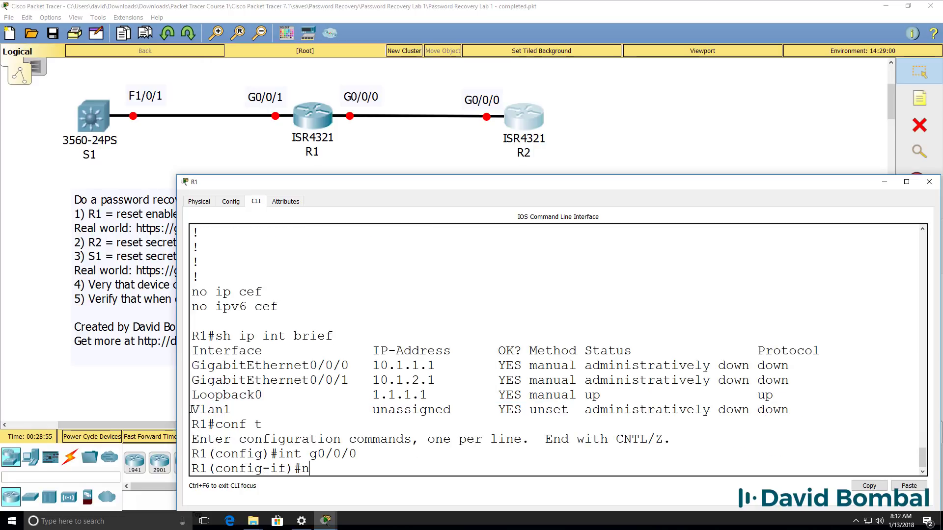
text(n oshu)
key(BackSpace)
key(BackSpace)
key(BackSpace)
key(BackSpace)
key(BackSpace)
text(o shut)
key(Return)
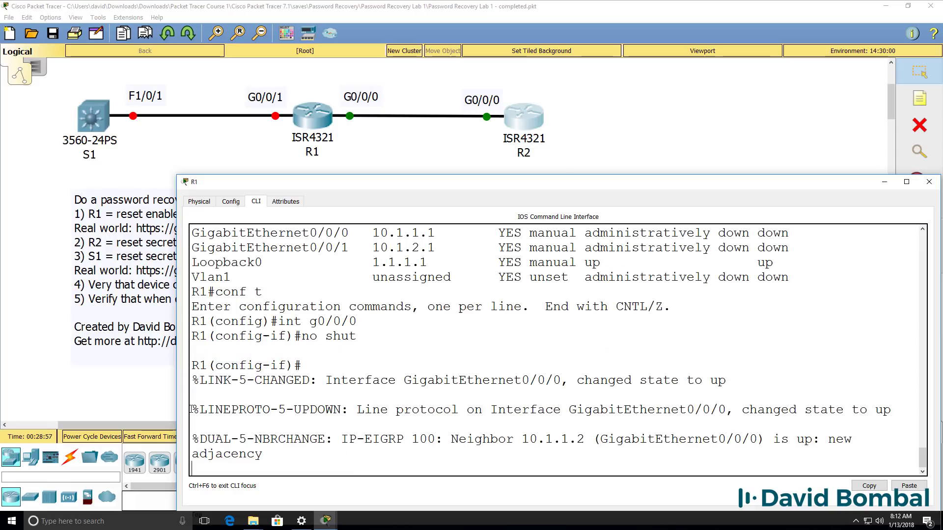
Step: Bring GigabitEthernet0/0/1 up and verify both interfaces show up/up
text(int g0/)
key(Tab)
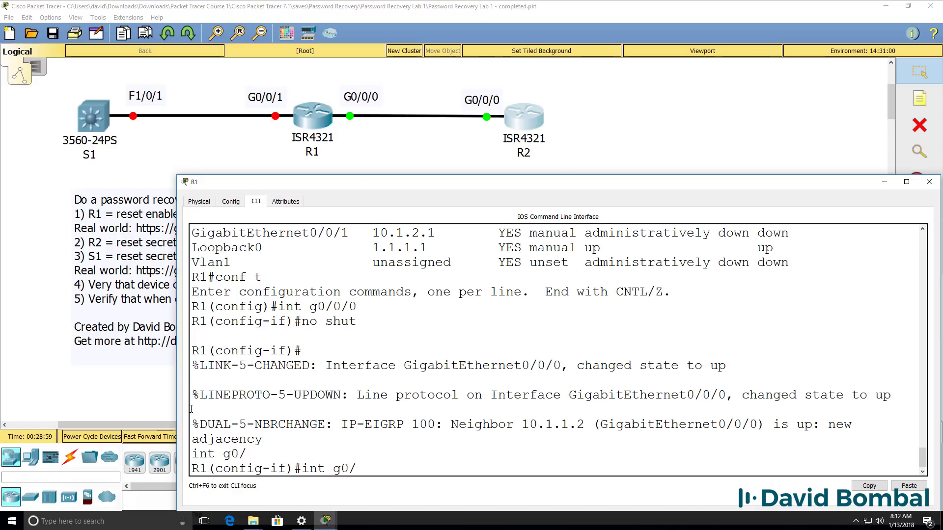
text(0.1/1)
key(Return)
text(no shut)
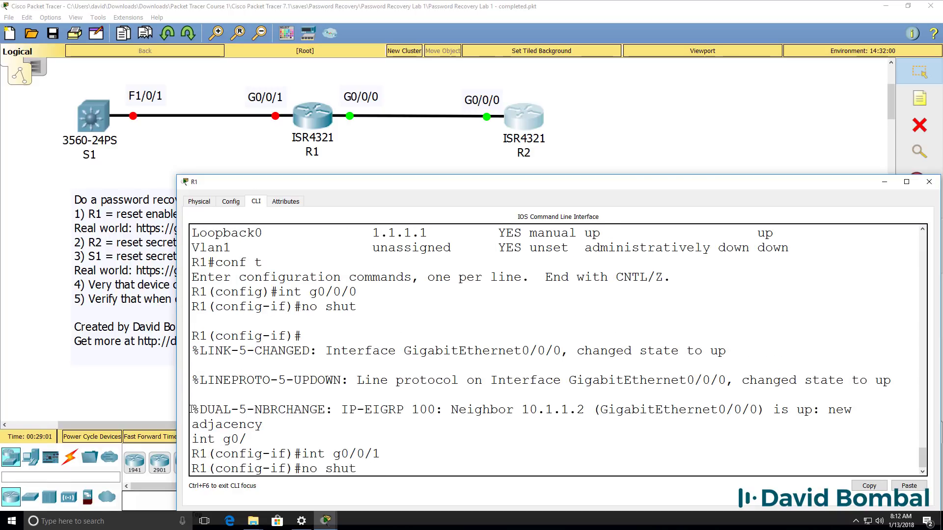
key(Return)
text(end)
key(Return)
key(Return)
text(sh ip)
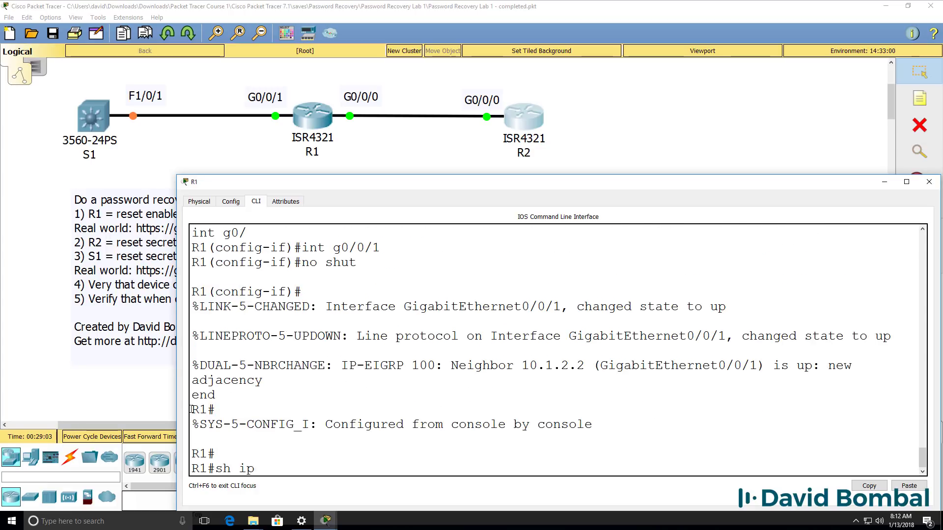
text( int brief)
key(Return)
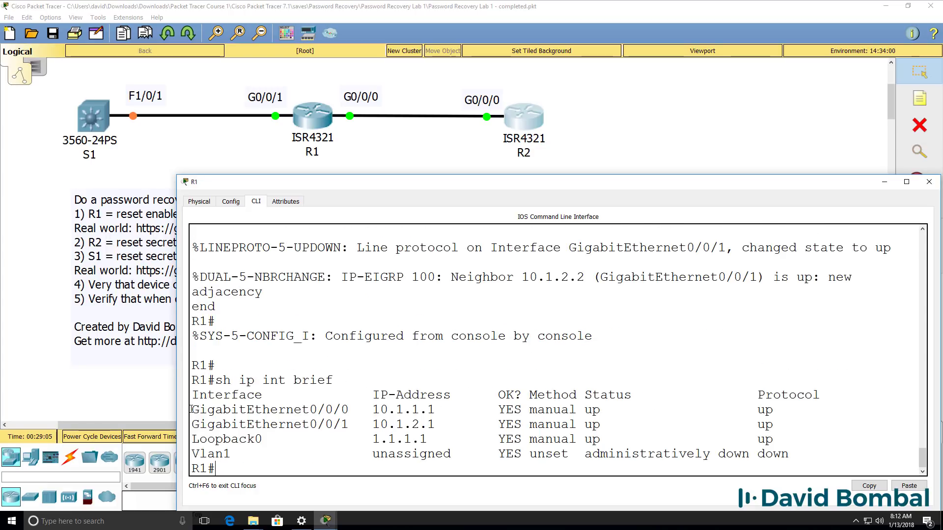
Step: Save R1's config with wr, then with copy running-config startup-config, keeping the default filename
text(wr)
key(Return)
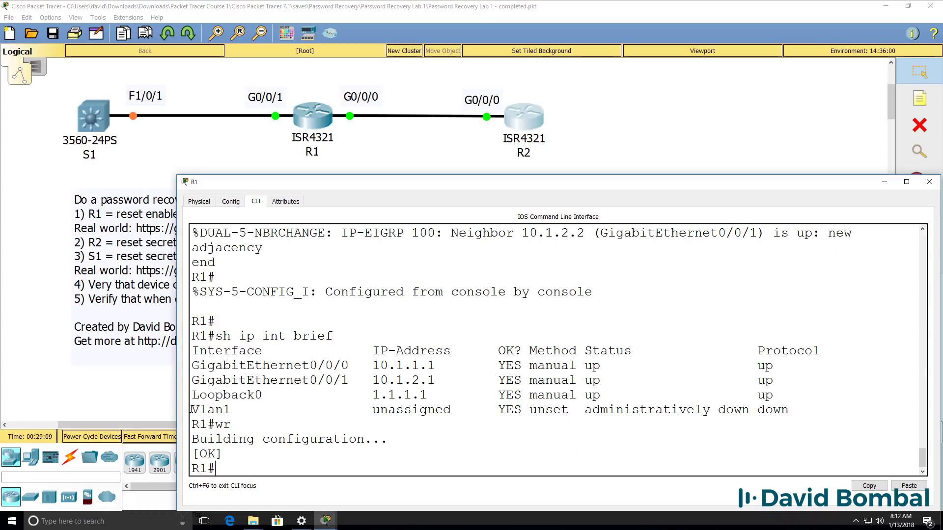
text(copy run)
key(Tab)
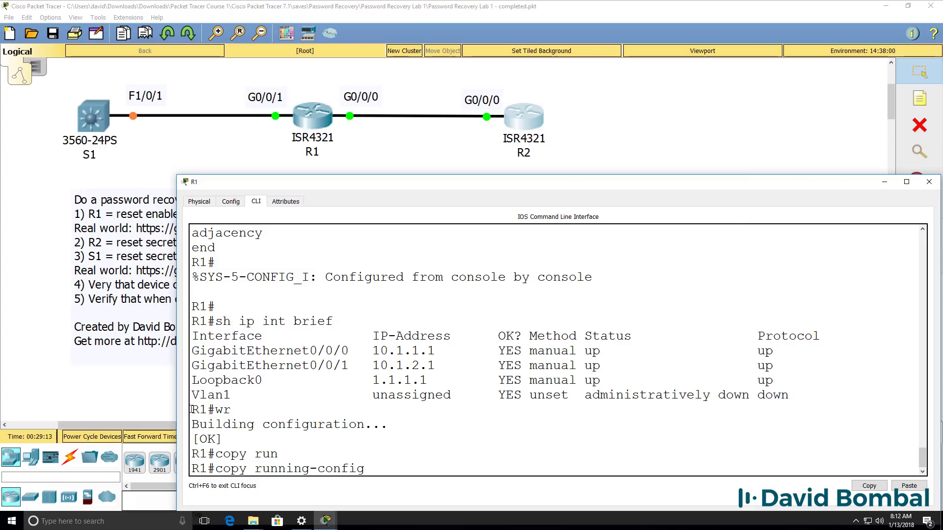
text(st)
key(Tab)
key(Return)
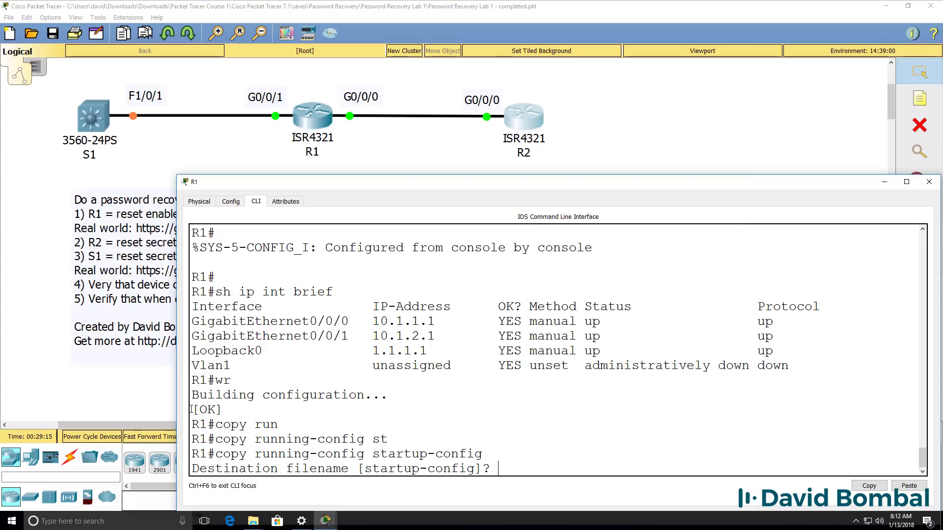
key(Return)
Step: Log out and back into R1, entering privileged mode with the new enable password
text(exit)
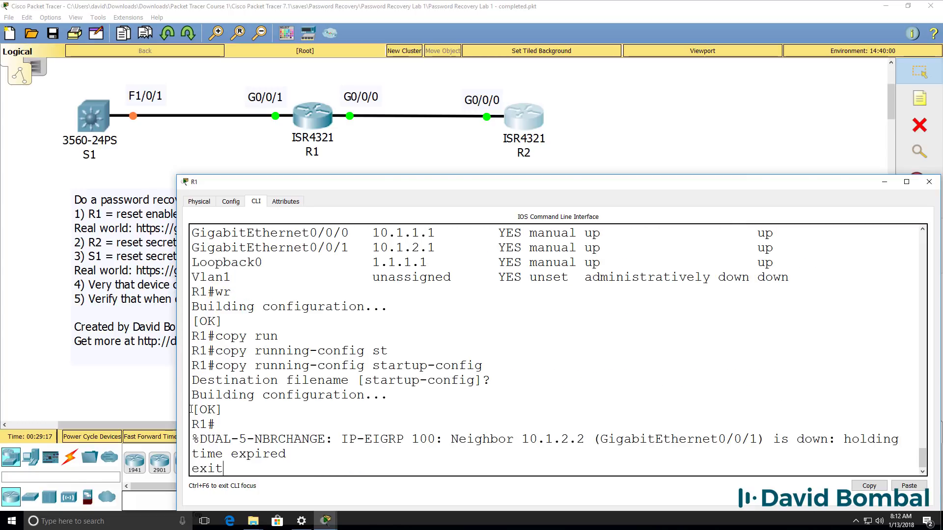
key(Return)
key(Return)
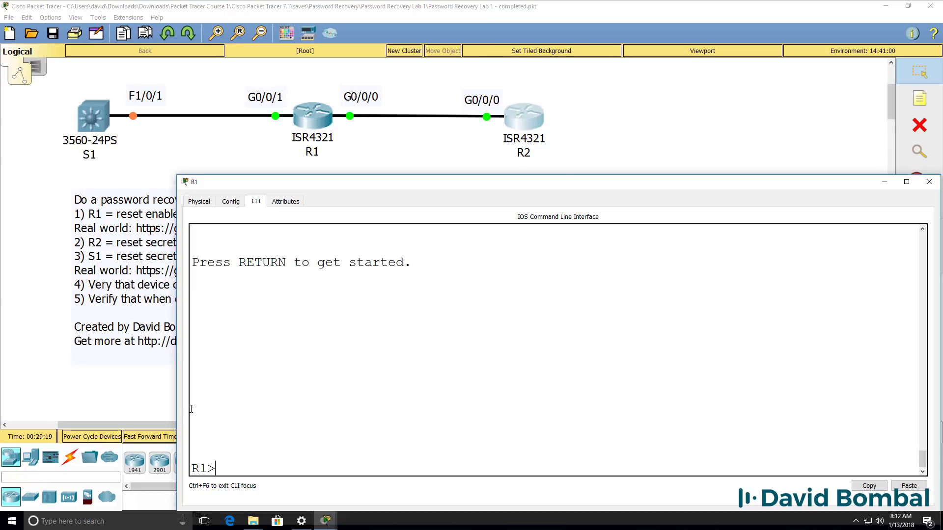
text(exit)
key(Return)
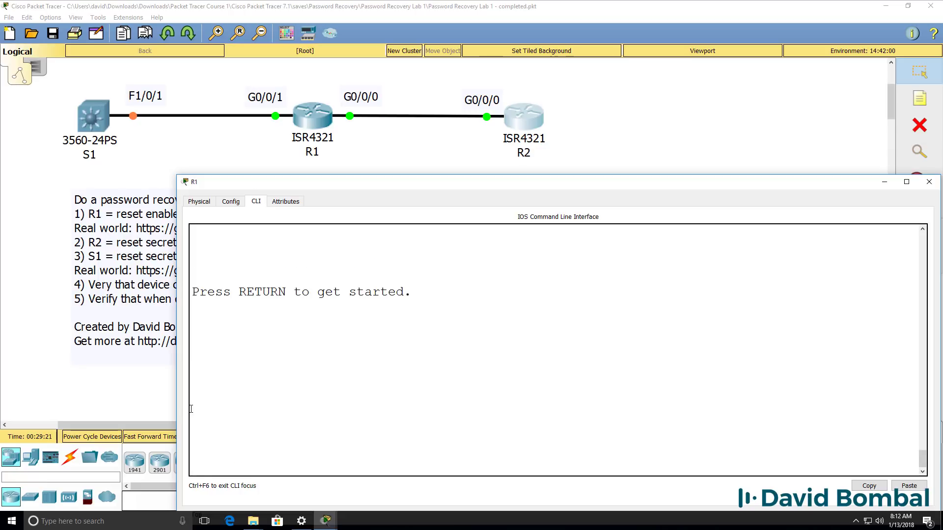
key(Return)
text(en)
key(Return)
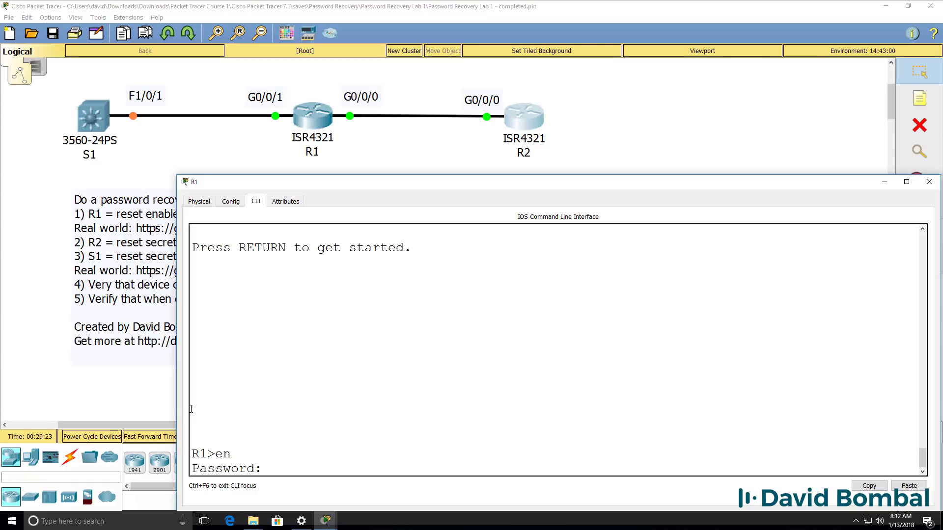
key(Return)
text(sh run)
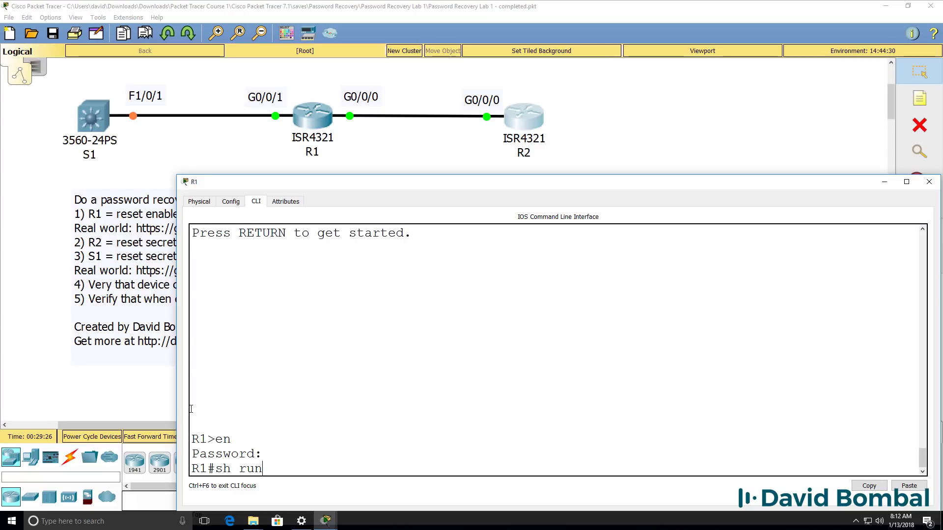
key(Return)
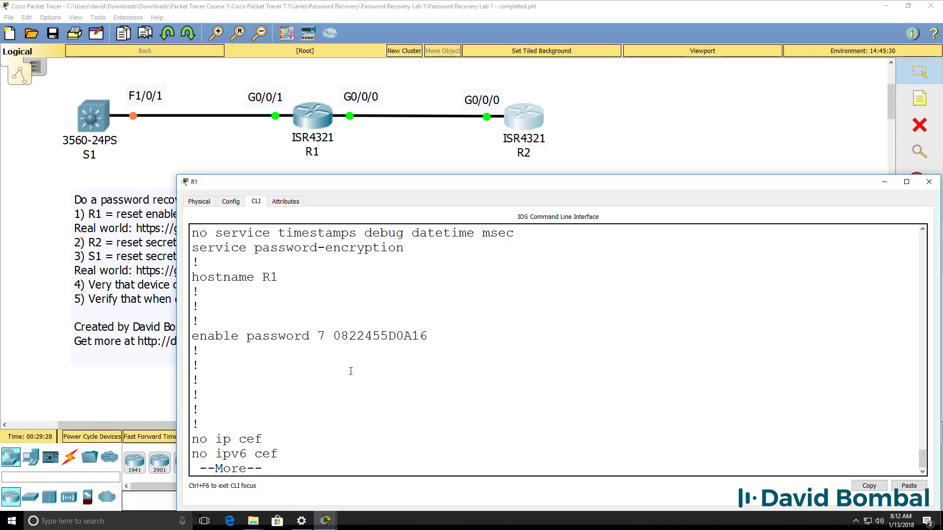
Step: Confirm service password-encryption and the type 7 enable password in the running config, then save with wr
drag(437, 345, 375, 339)
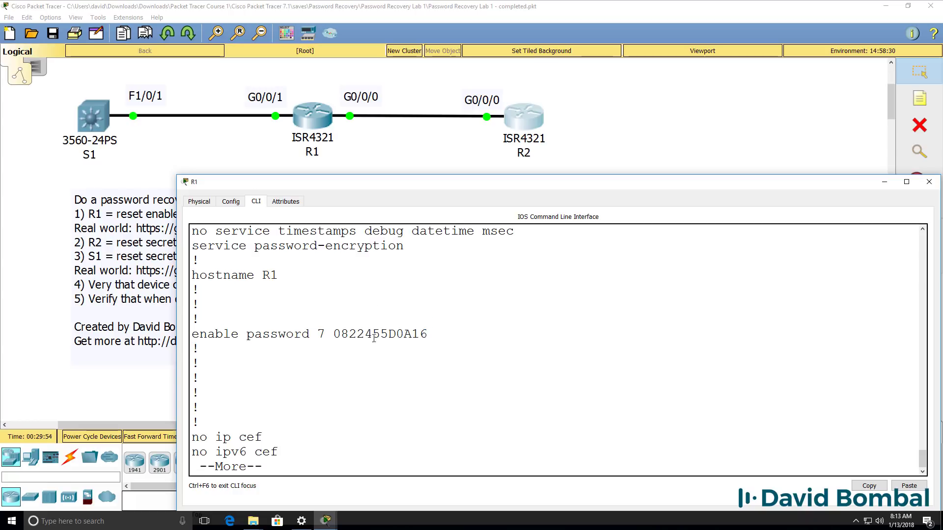
drag(404, 243, 192, 246)
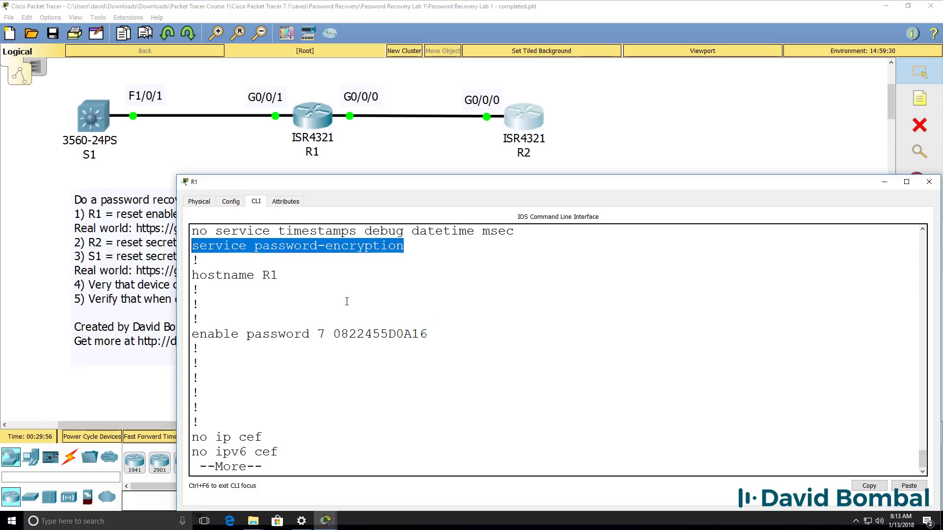
drag(441, 342, 147, 336)
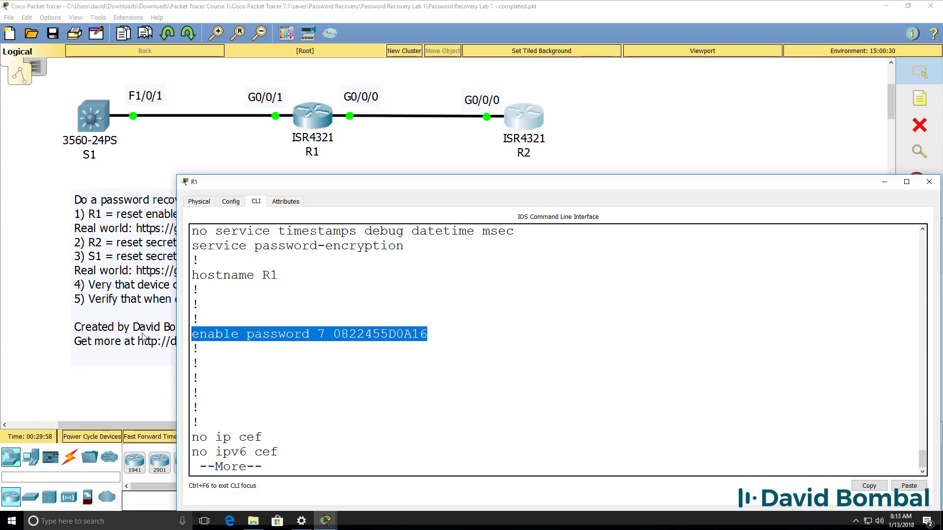
key(ctrl+c)
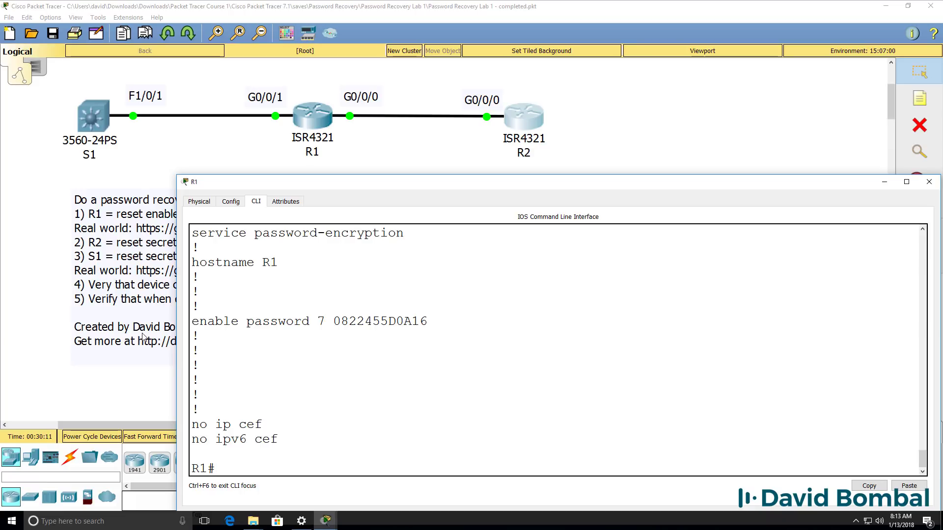
text(wr)
key(Return)
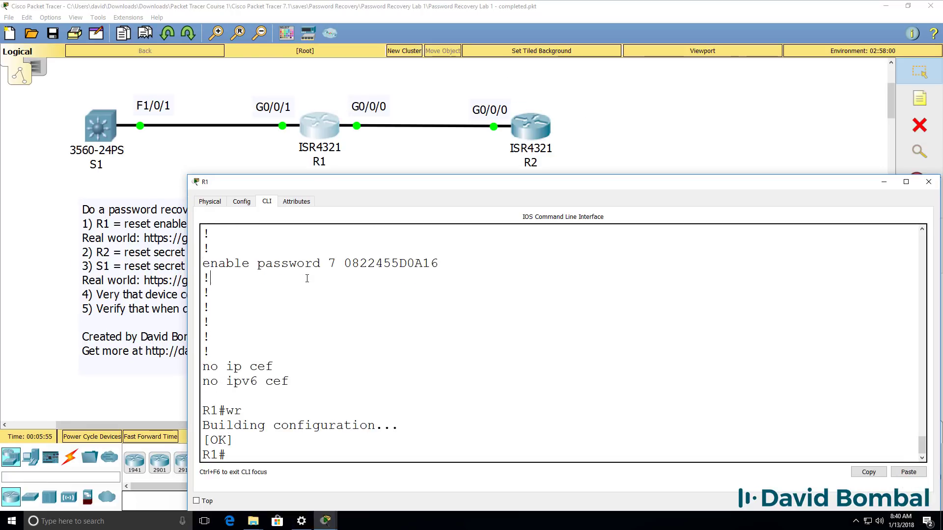
Step: Re-enter privileged mode and confirm with show version that the configuration register is 0x2142
text(exit)
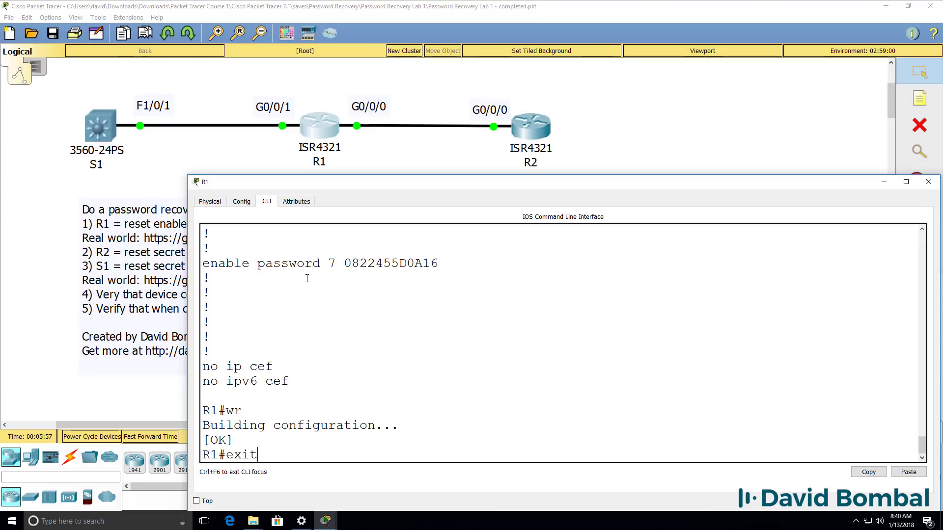
key(Return)
key(Return)
text(en)
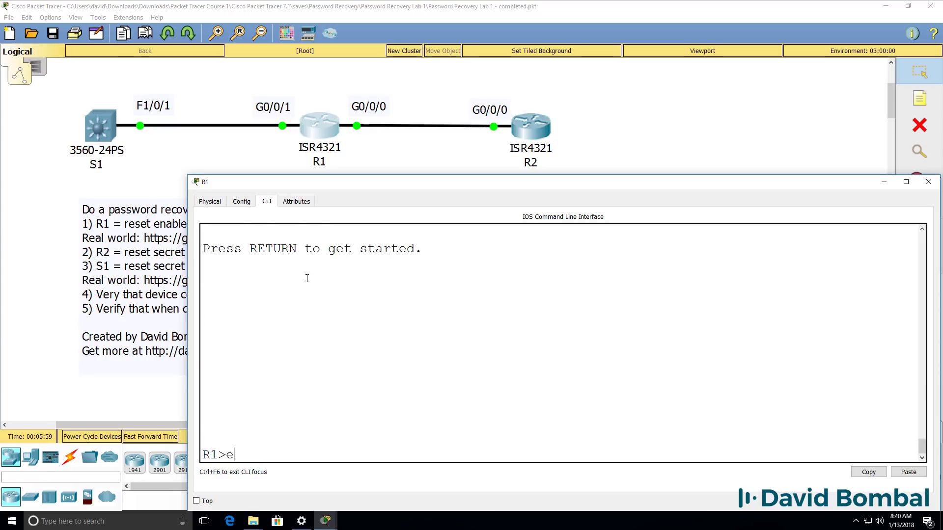
key(Return)
key(Return)
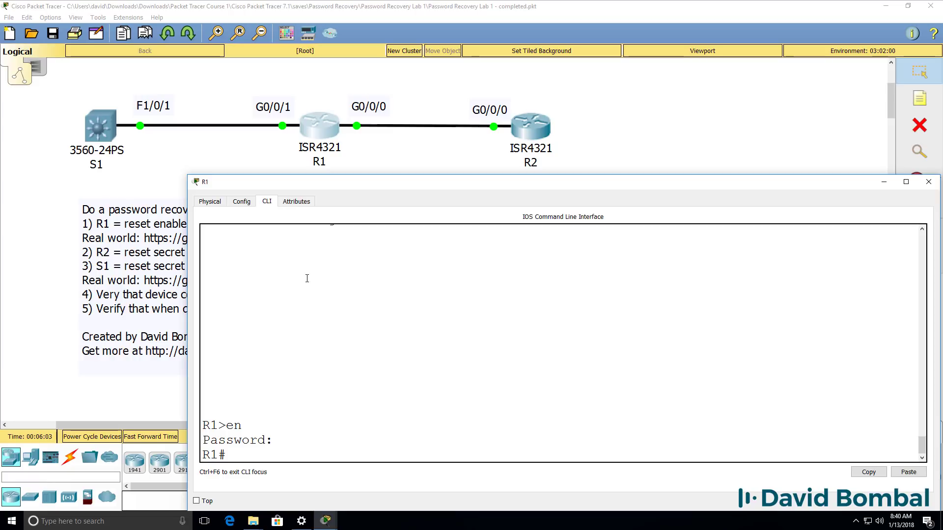
text(sh version)
key(Return)
key(space)
key(space)
key(space)
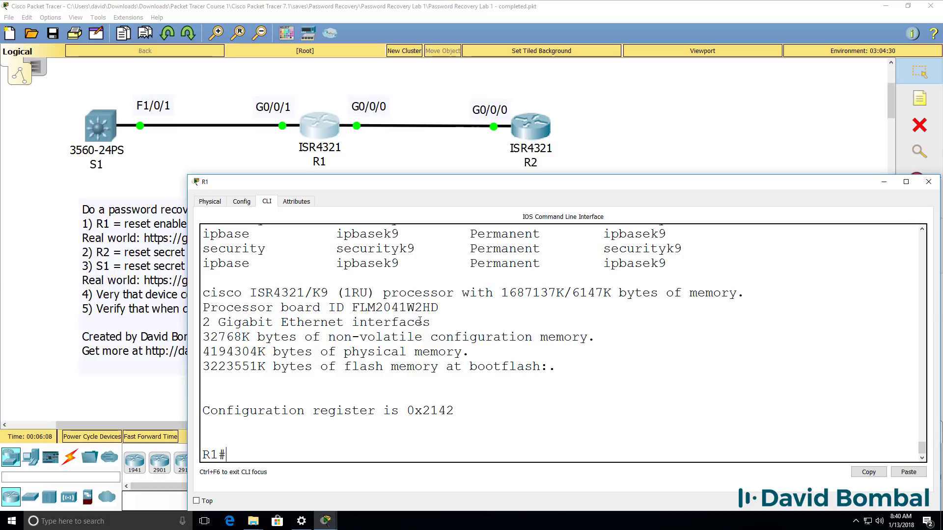
drag(484, 407, 196, 407)
Step: Set R1's configuration register to 0x2102 with config-register
text(conf t)
key(Return)
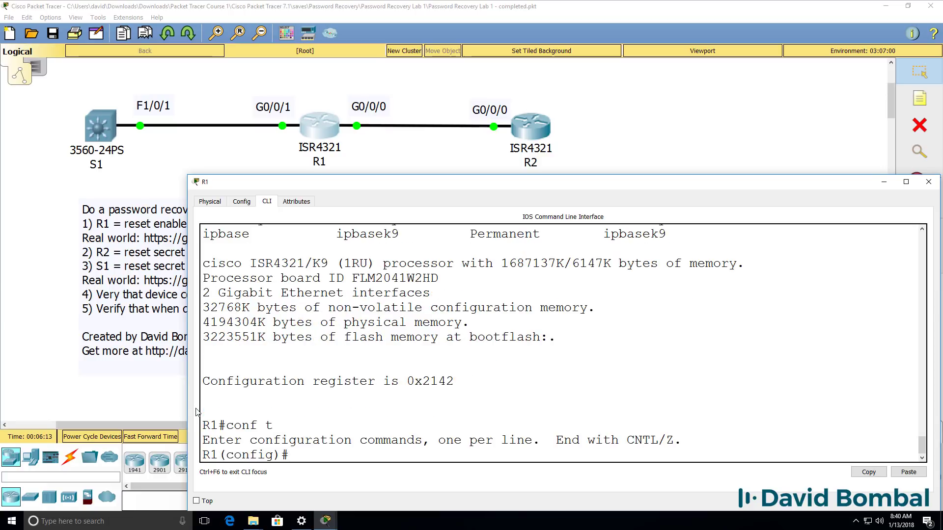
text(config)
key(Tab)
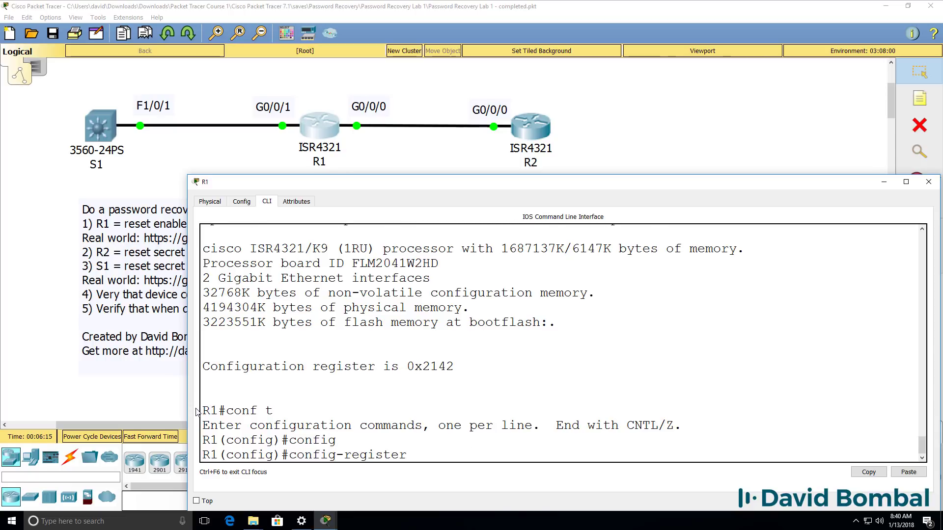
text(0x2102)
key(Return)
text(e)
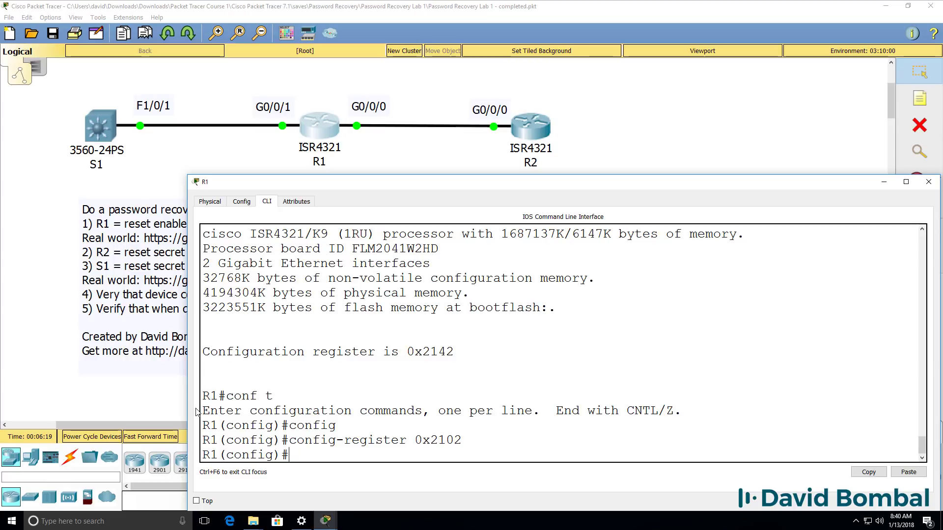
text(nd)
key(Return)
Step: Run show version and confirm the register will be 0x2102 at next reload
key(Return)
text(sh st)
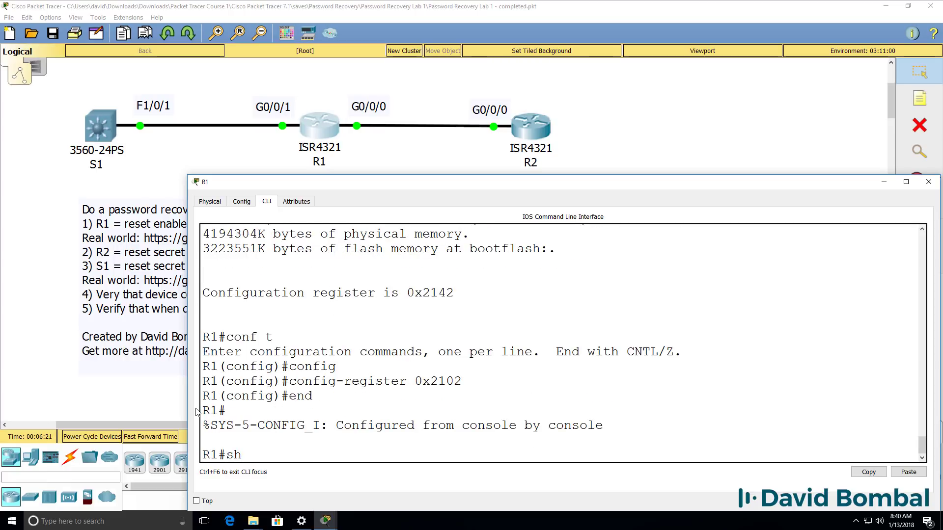
key(BackSpace)
key(BackSpace)
text(vers)
key(Tab)
key(Return)
key(space)
key(space)
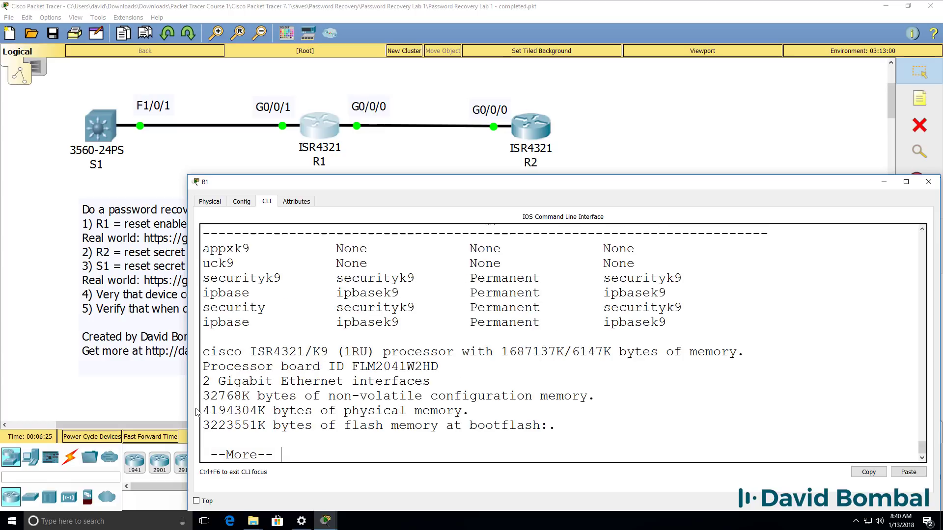
key(space)
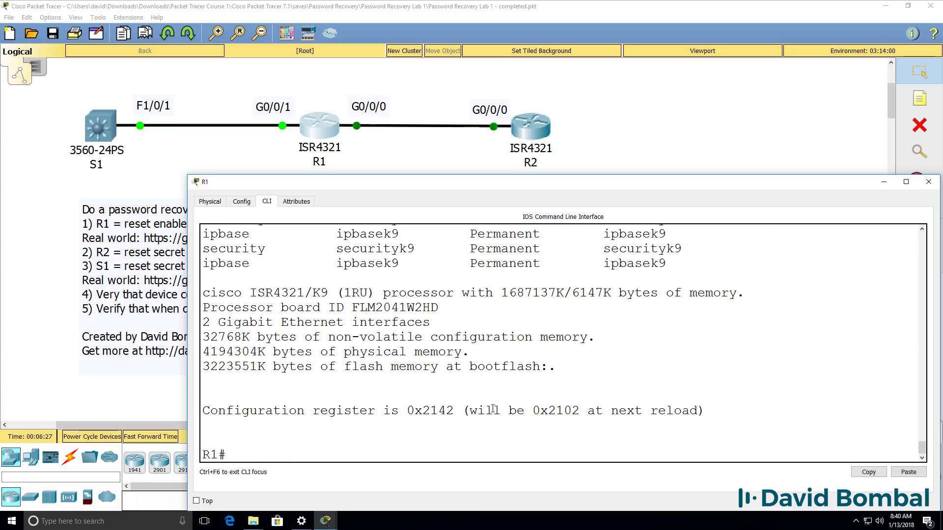
drag(462, 410, 719, 409)
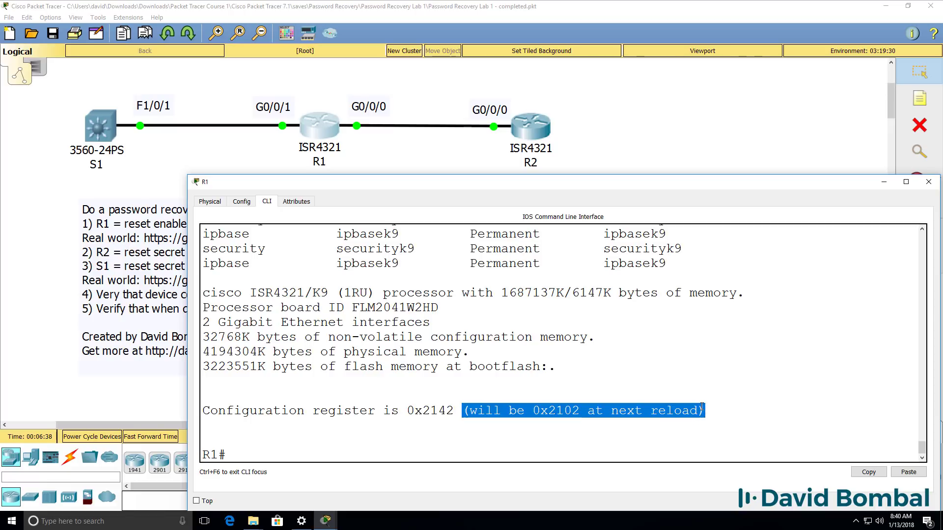
Step: Save with wr and recheck in show version that the register becomes 0x2102 at next reload
text(wr)
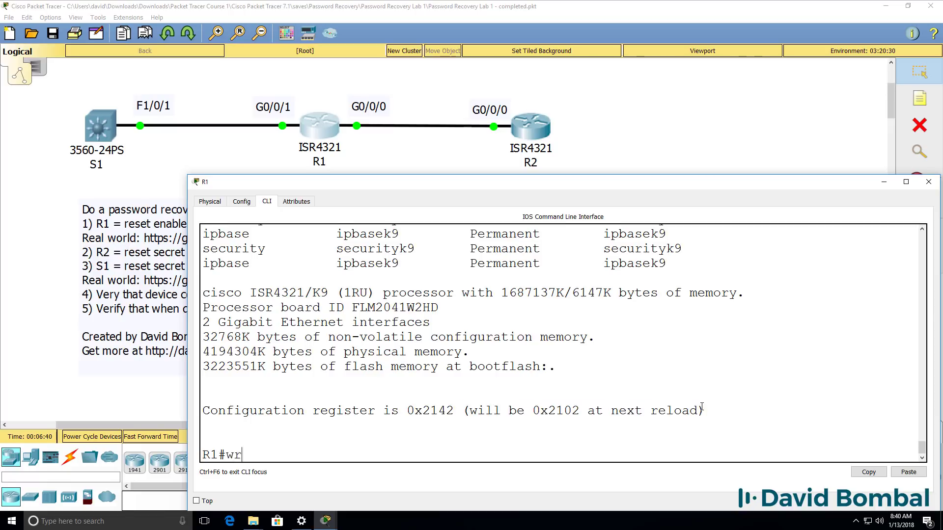
key(Return)
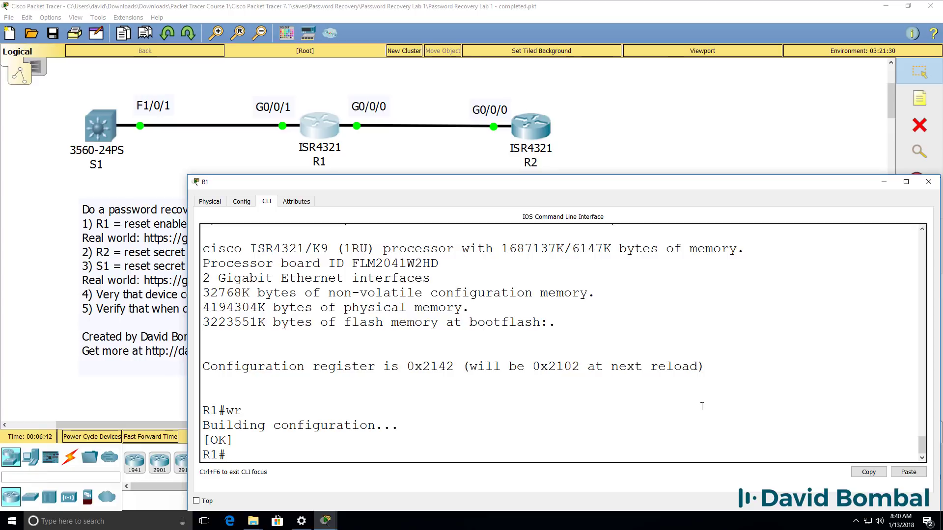
text(sh ver)
key(Return)
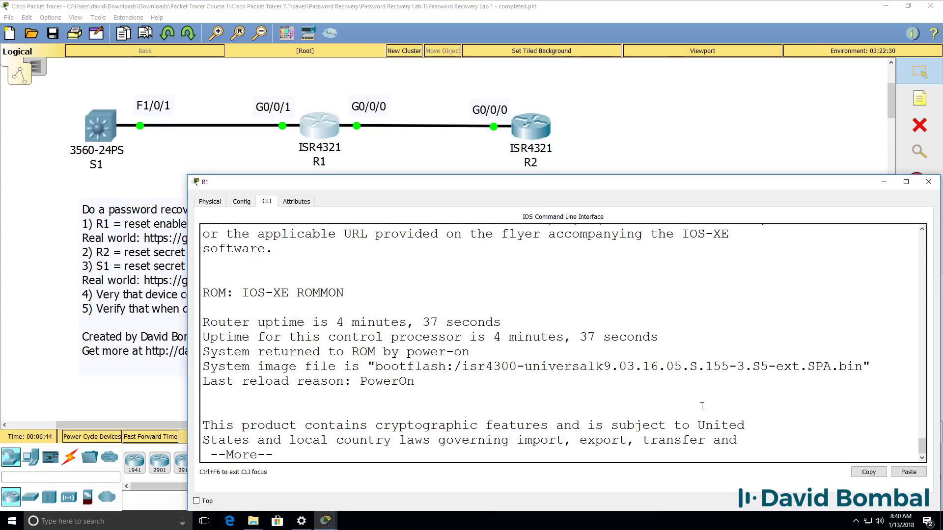
key(space)
key(space)
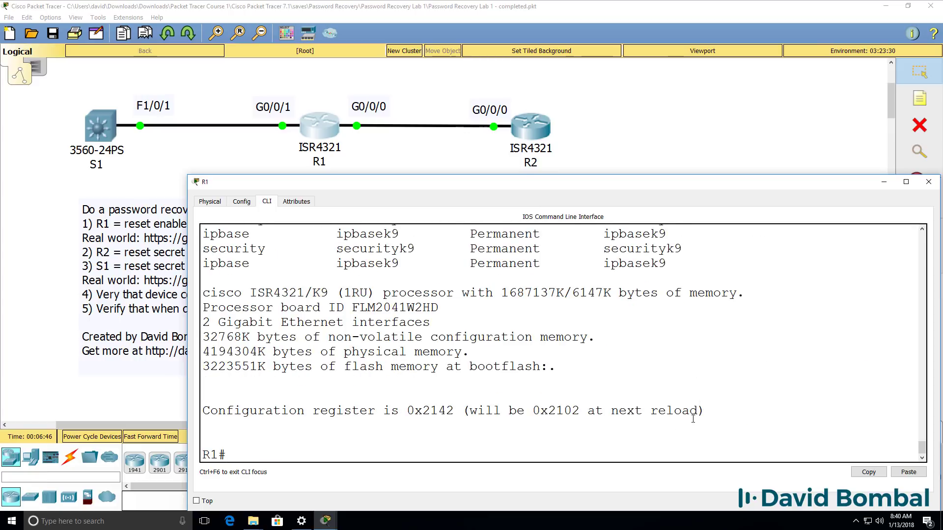
drag(203, 395, 708, 412)
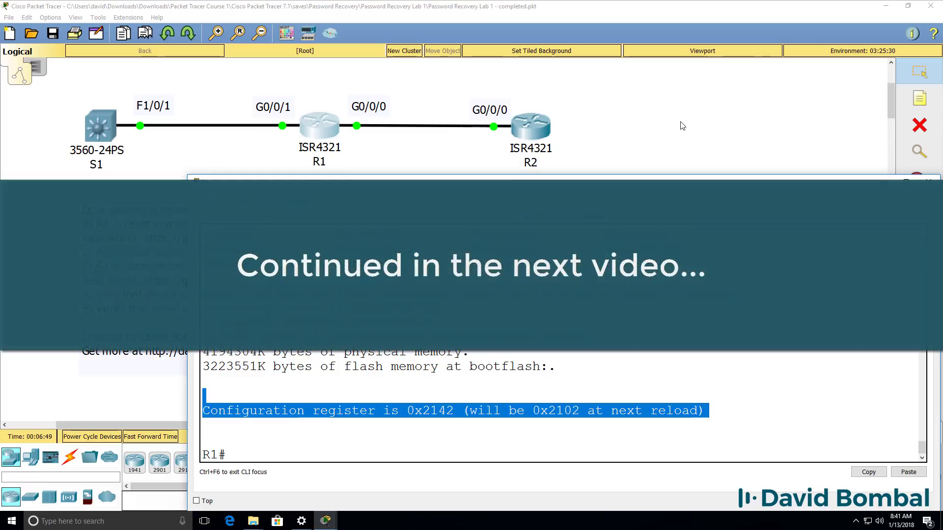